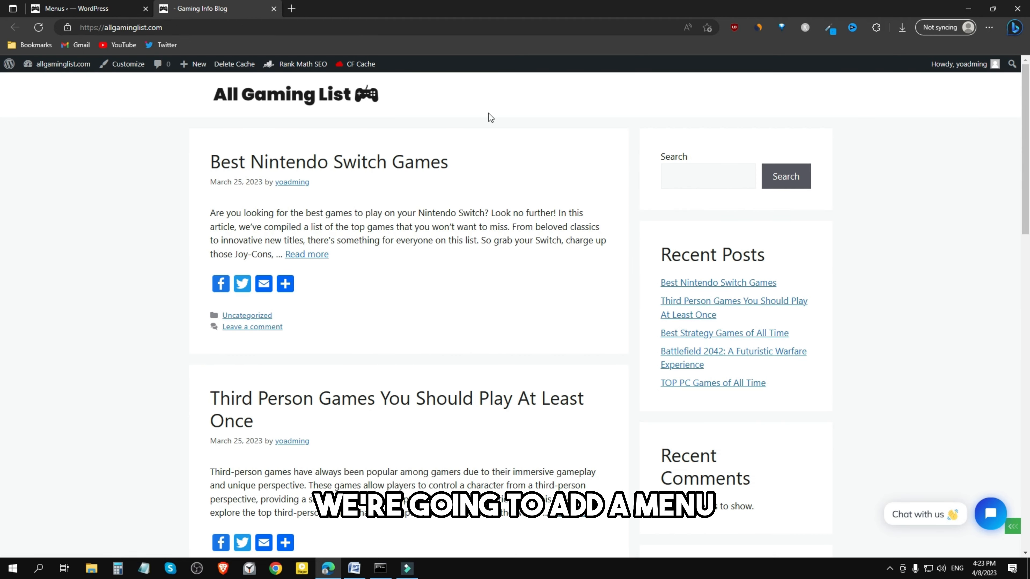
- Create a new navigation menu named "menu 1" in the WordPress dashboard and assign it to the Primary Menu location
click(80, 8)
scroll(250, 361, down, 2)
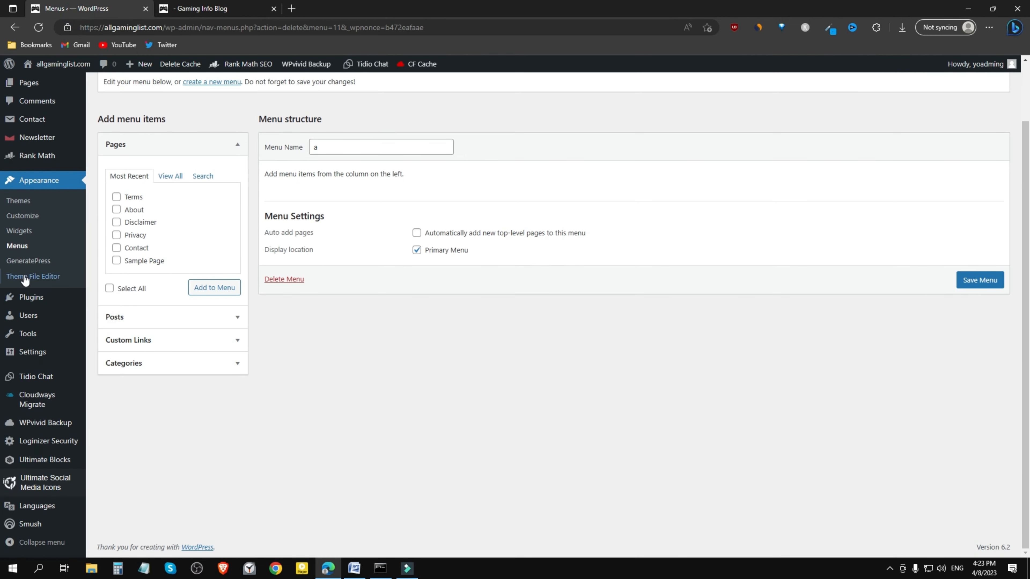
scroll(28, 244, up, 2)
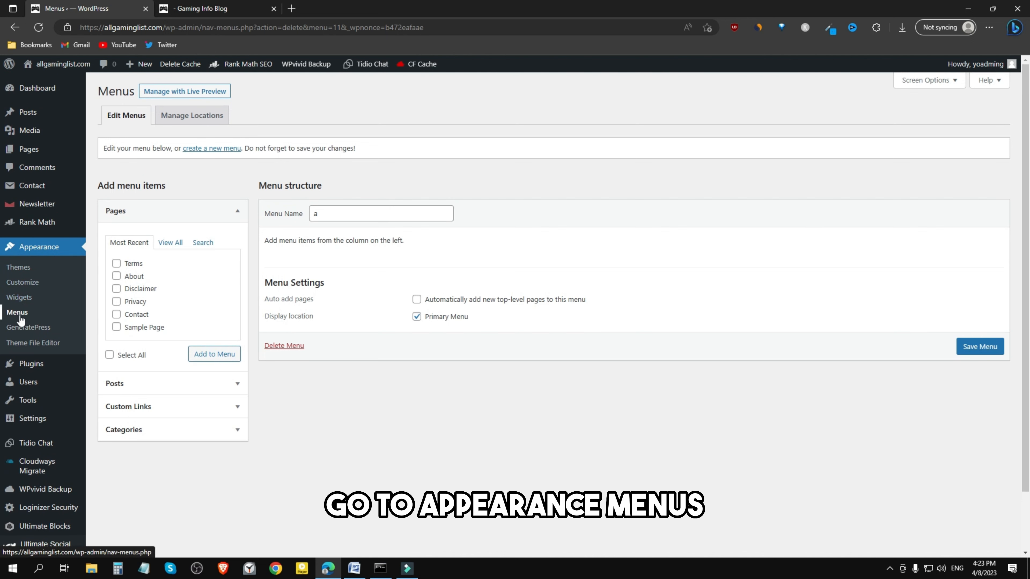
click(212, 150)
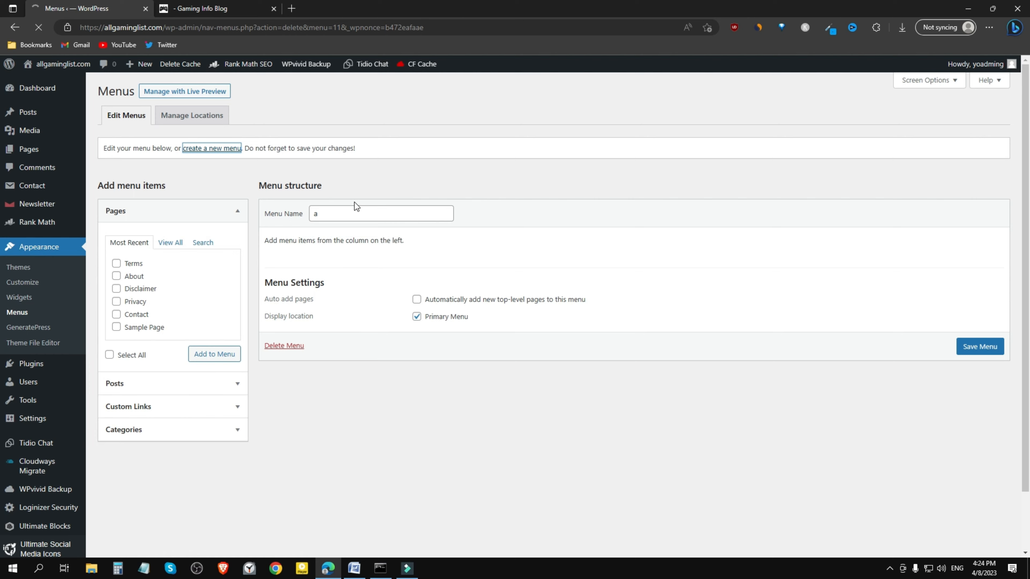
click(352, 209)
text(menu 1)
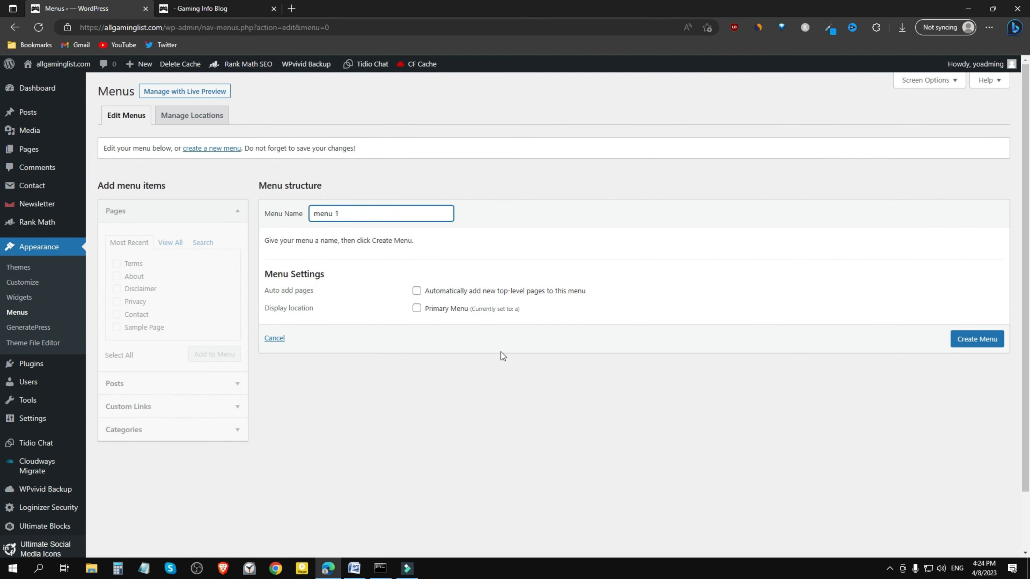
click(417, 309)
click(965, 341)
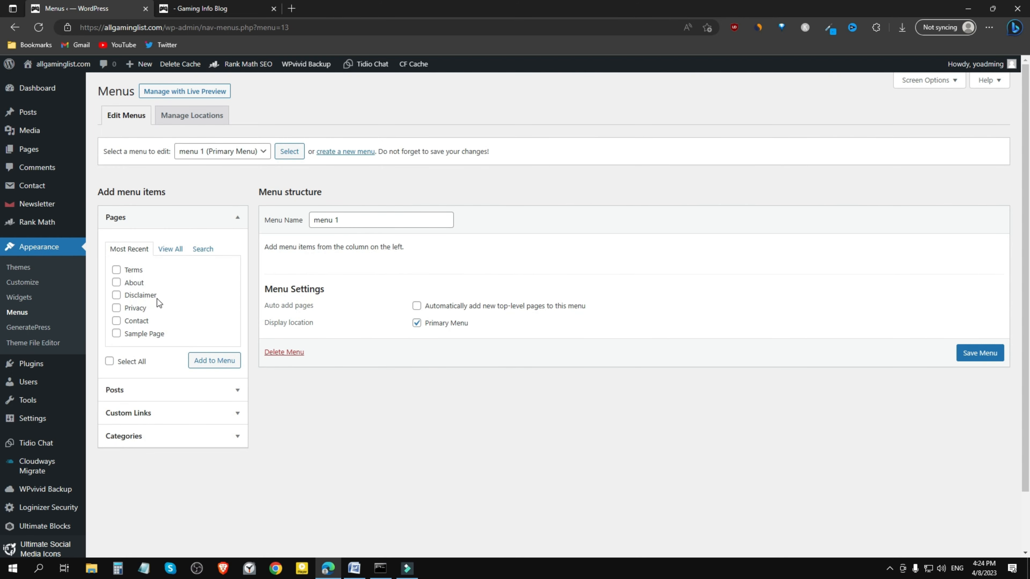
- Add the Terms, About and Contact pages to menu 1
click(114, 207)
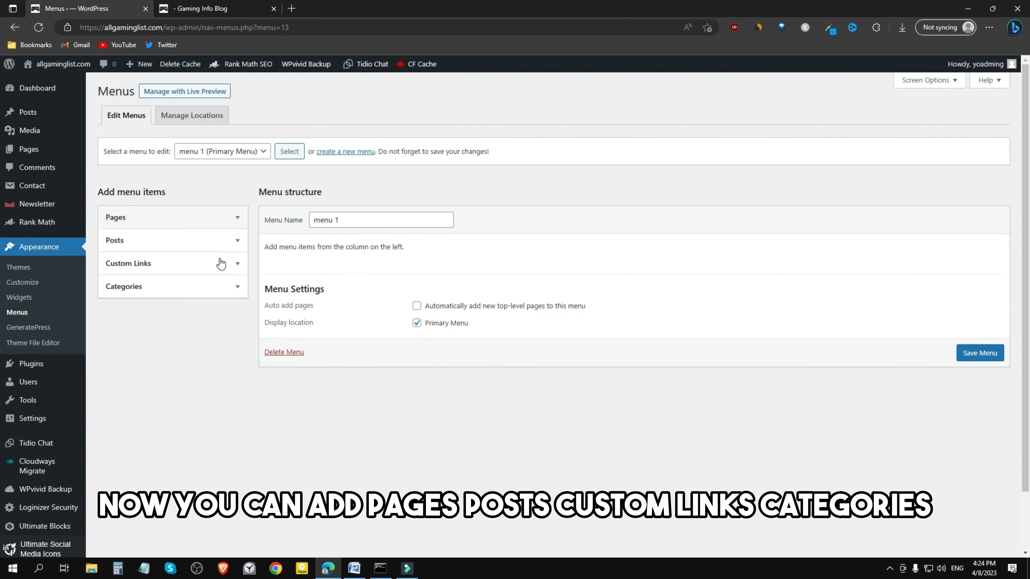
click(237, 219)
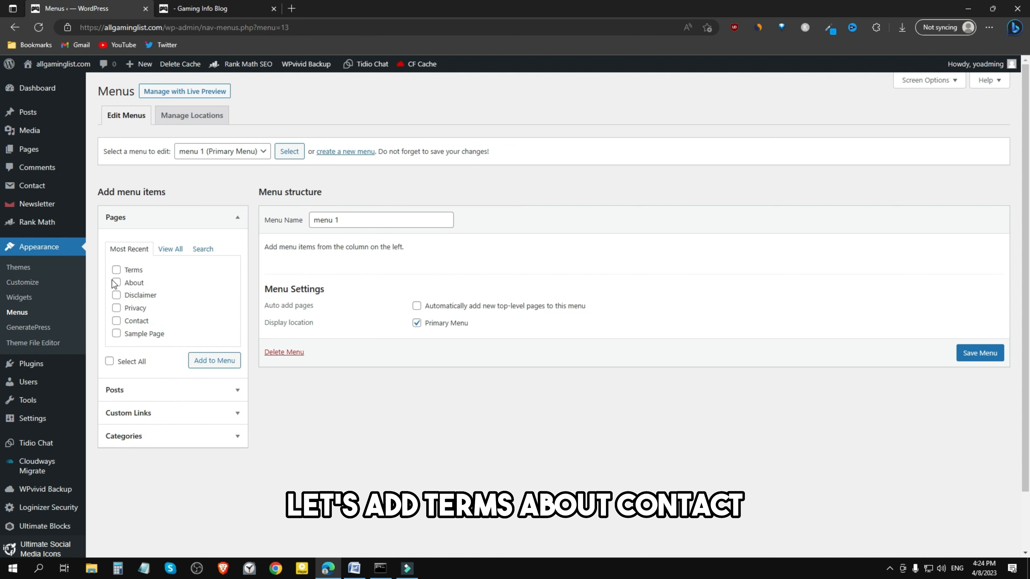
click(116, 270)
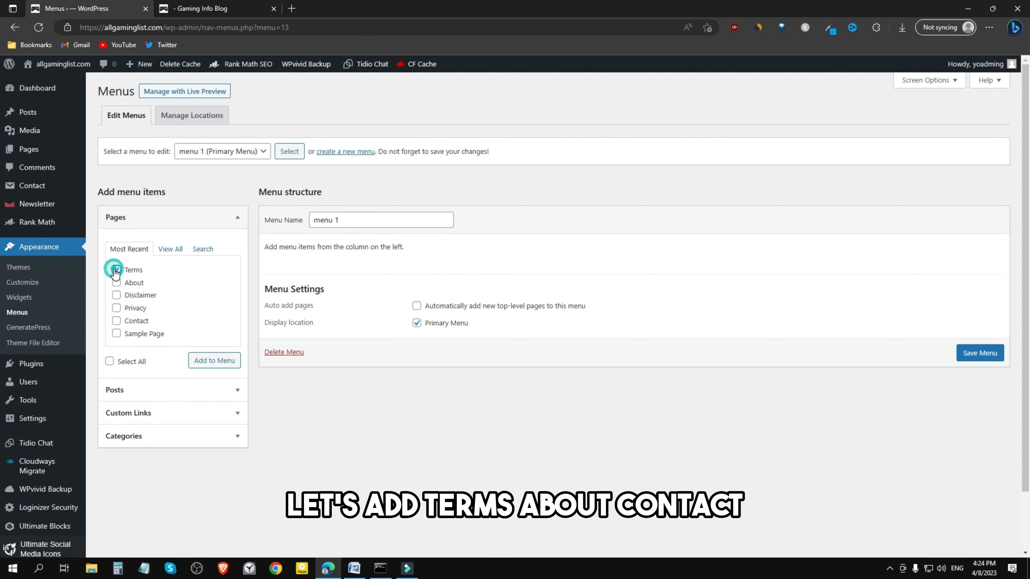
click(117, 284)
click(117, 321)
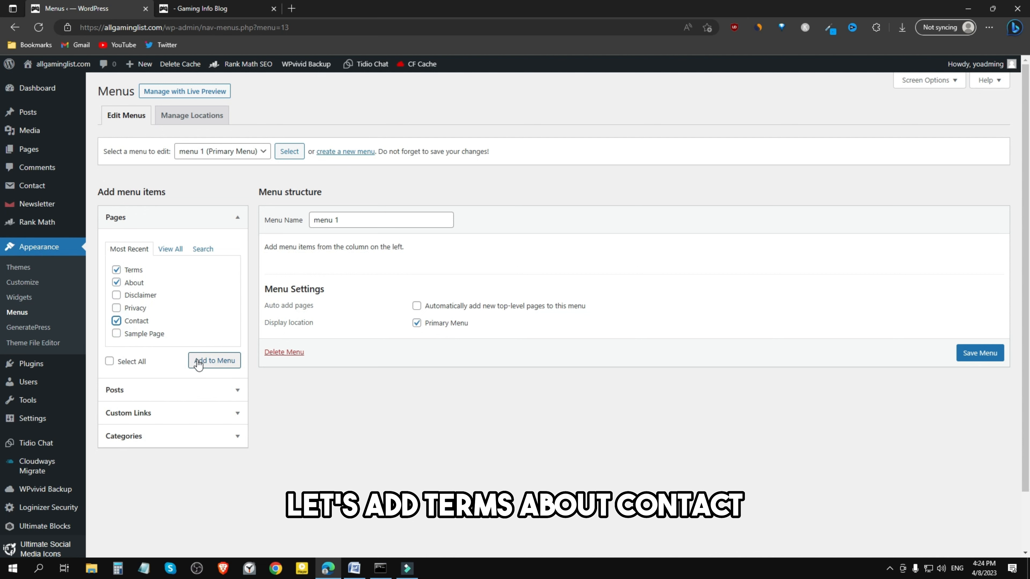
click(206, 361)
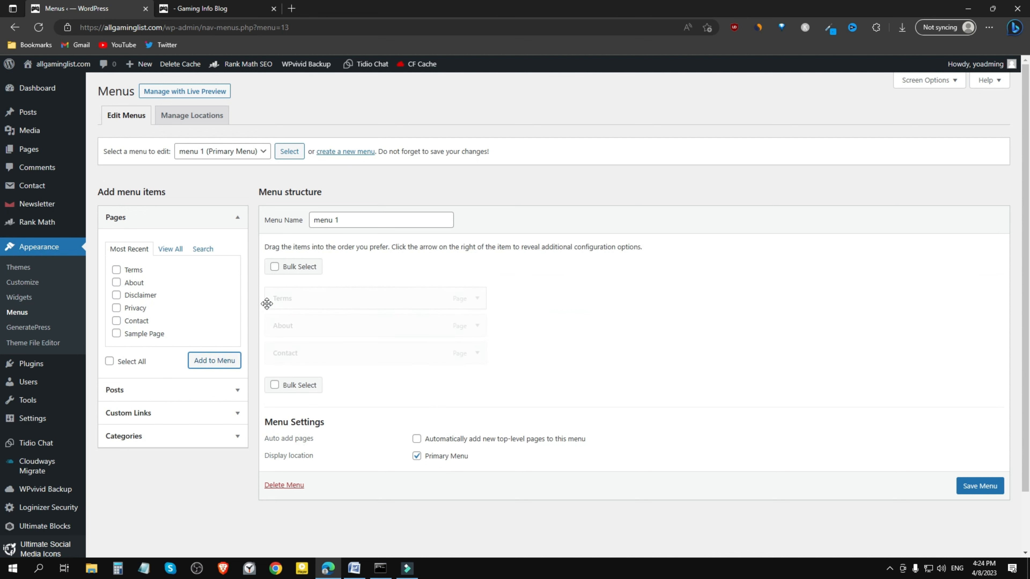
scroll(279, 304, down, 2)
click(227, 346)
scroll(208, 291, up, 2)
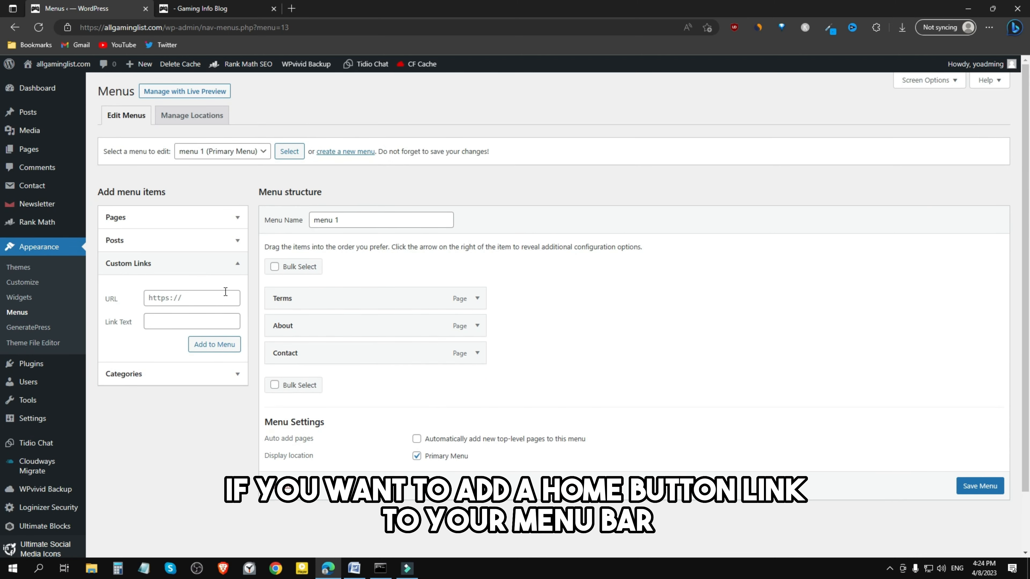
click(219, 298)
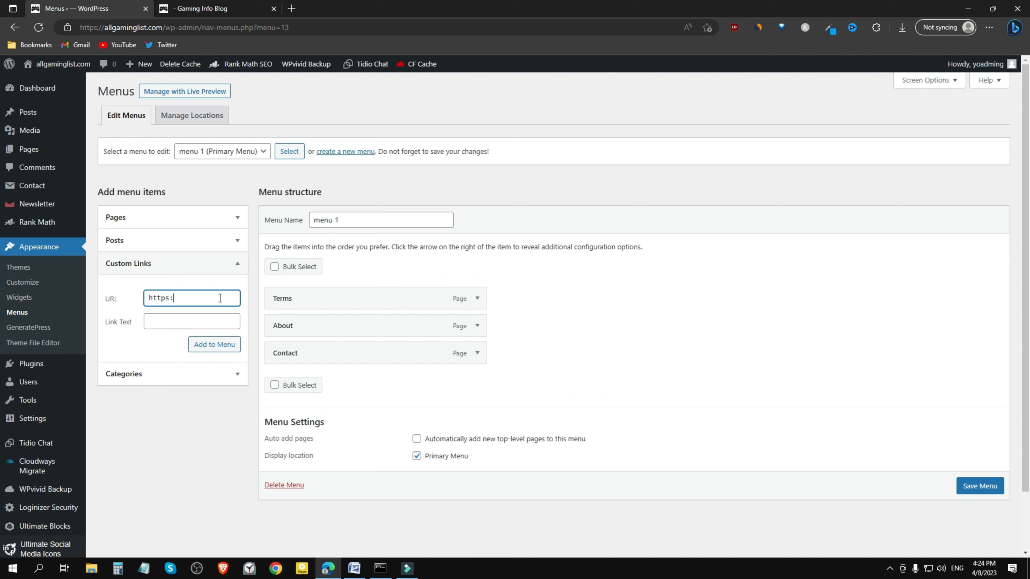
text(https://www.allgaminglist.com/)
key(Tab)
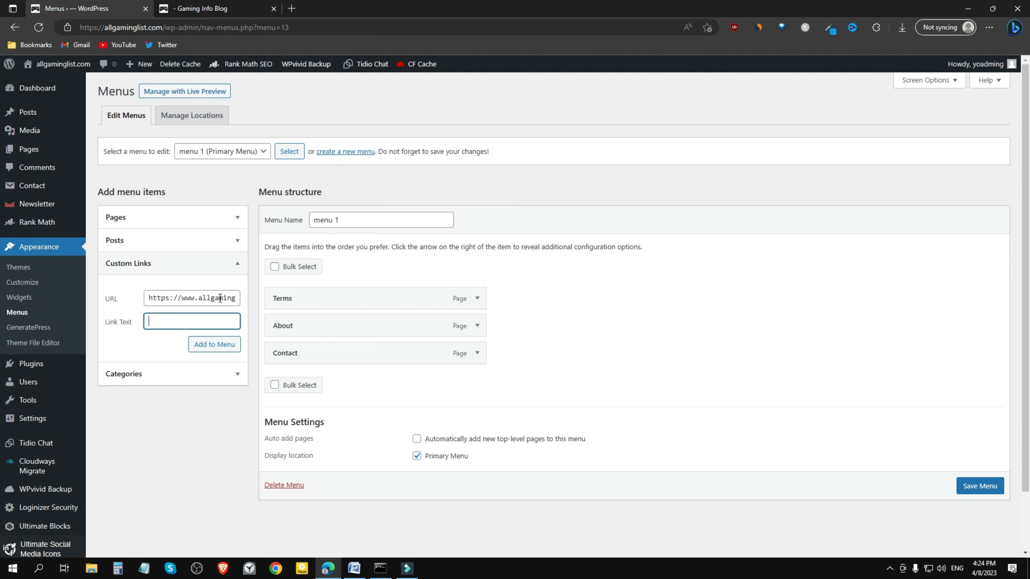
text(Home)
click(214, 344)
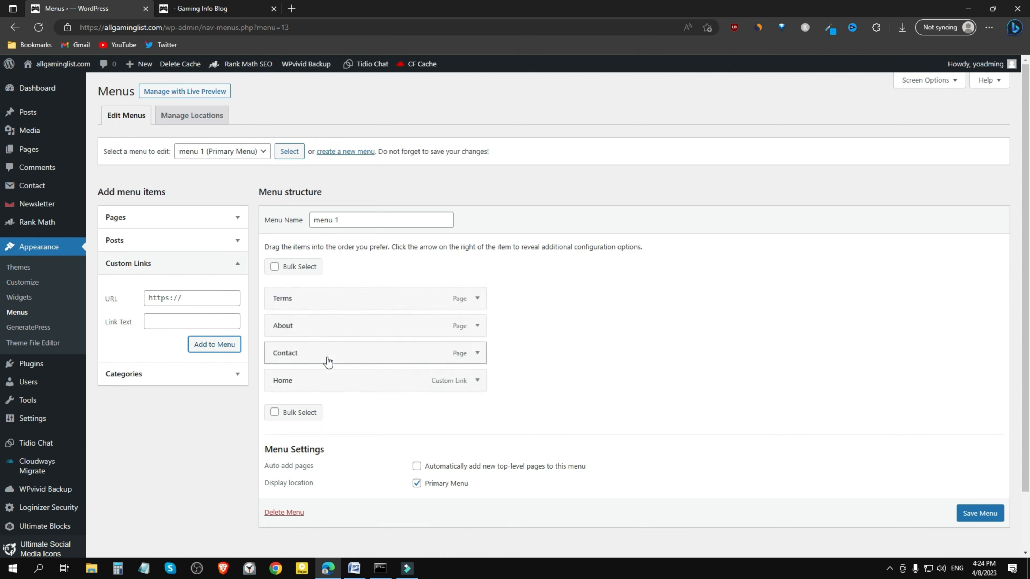
- Add the FPS games, GAMING and Strategy Games categories to menu 1
scroll(226, 371, down, 2)
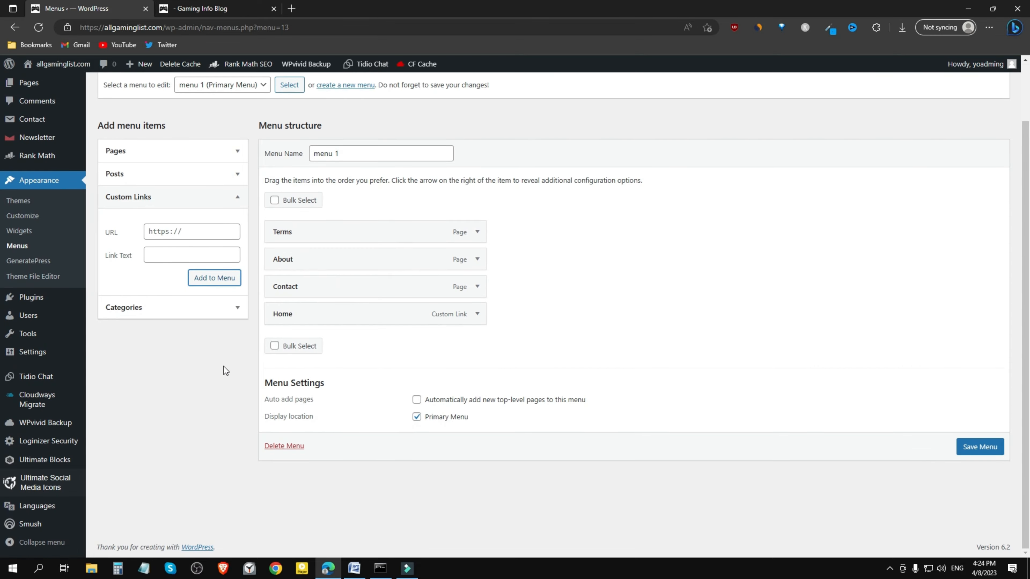
click(234, 308)
click(165, 252)
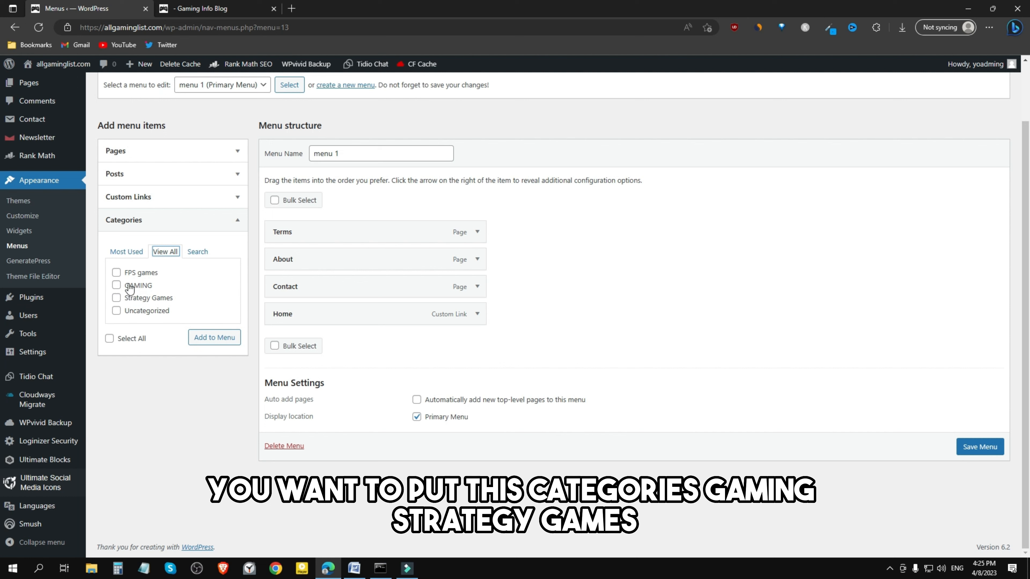
click(117, 286)
click(117, 298)
click(116, 273)
click(211, 337)
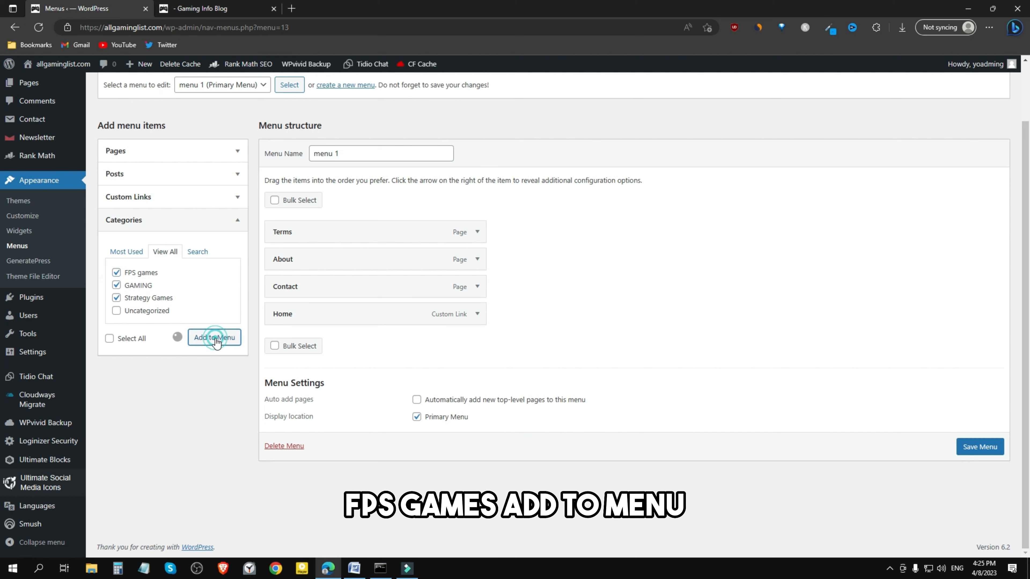
click(238, 221)
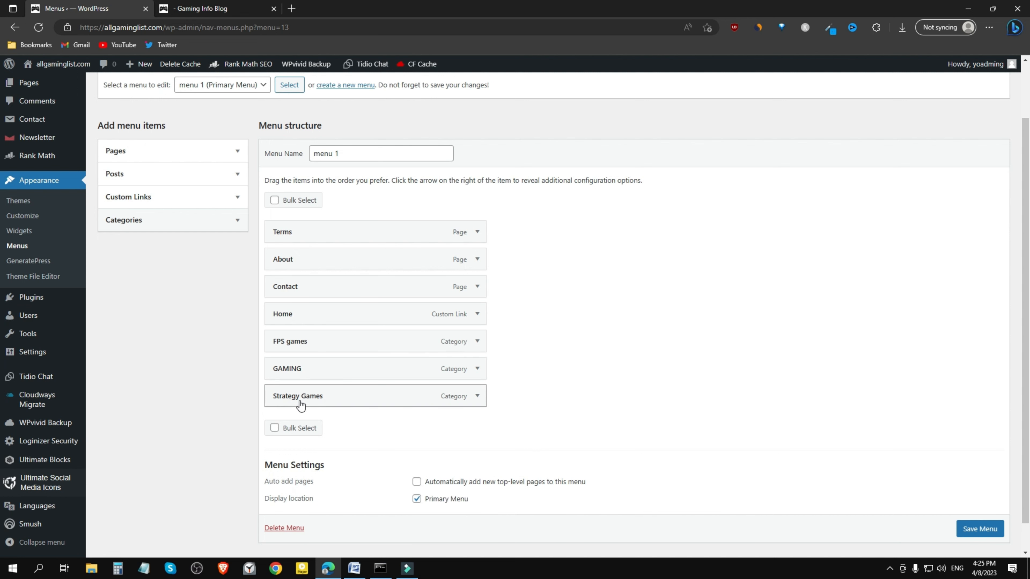
- Rearrange menu 1 with Strategy Games as a sub item of GAMING and Home as the first item, and save it
drag(297, 404, 345, 403)
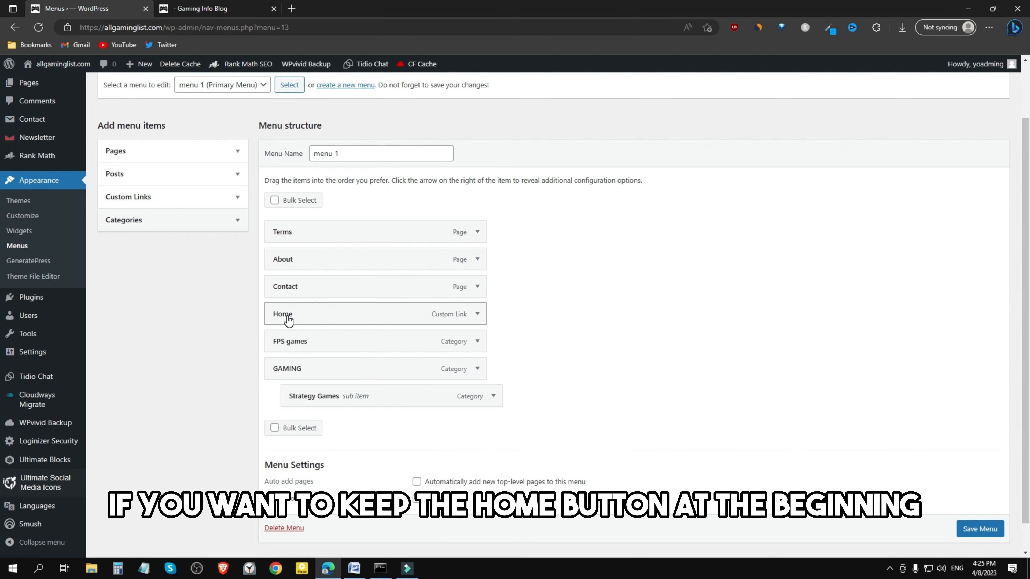
drag(341, 317, 340, 224)
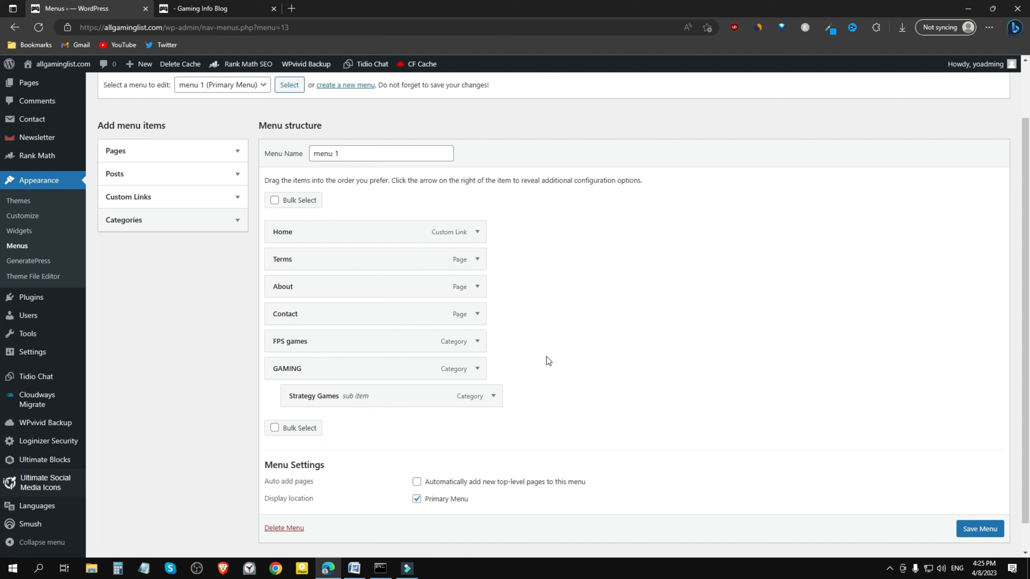
scroll(565, 371, down, 1)
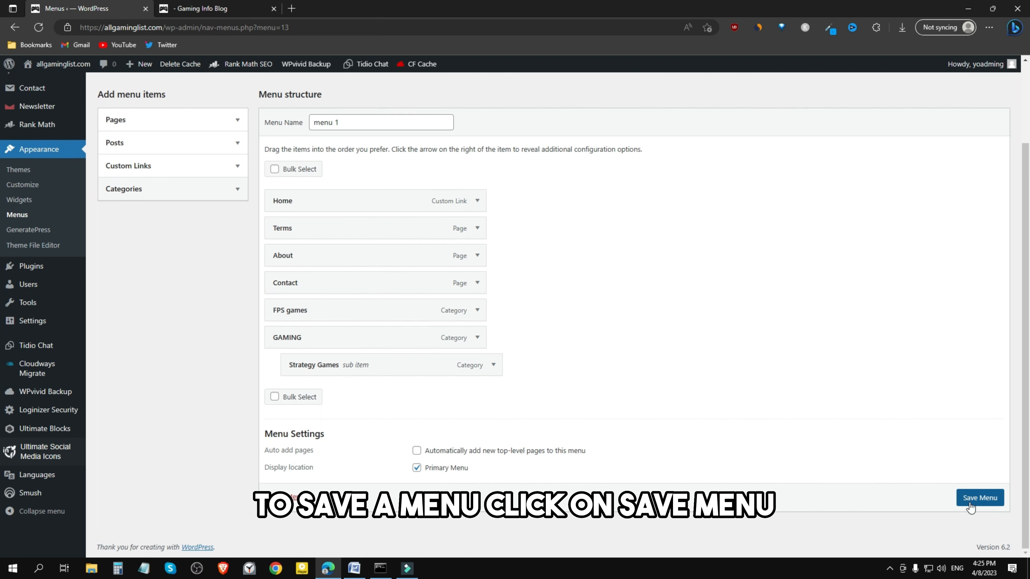
click(983, 497)
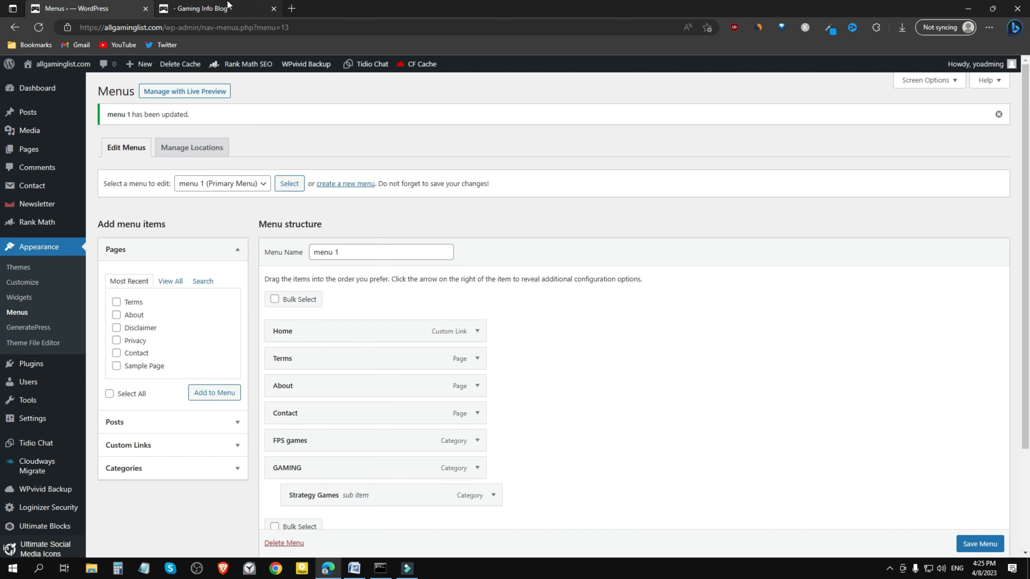
- Reload the site's homepage and check the header menu, the GAMING submenu and the footer area
click(226, 12)
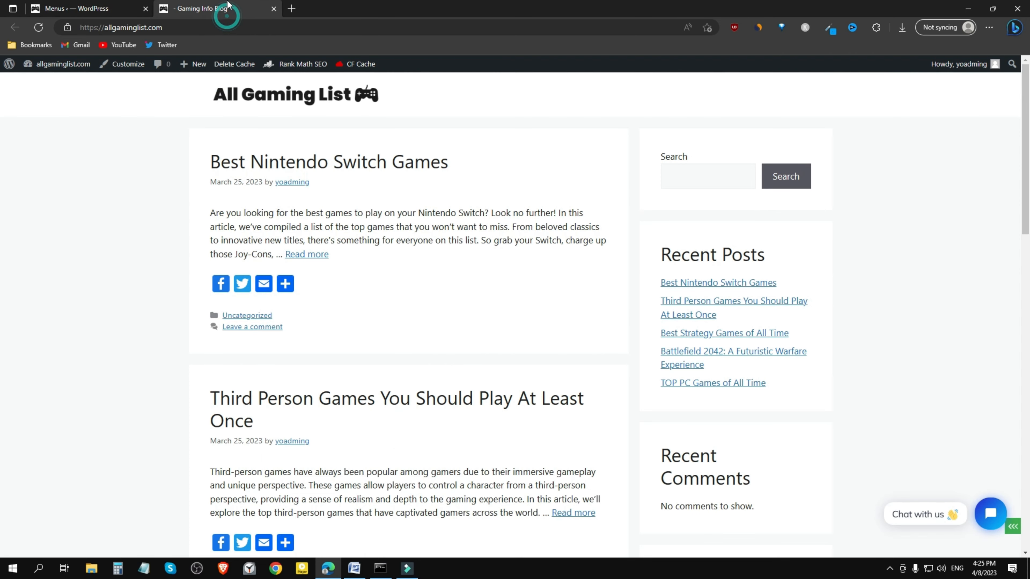
click(39, 28)
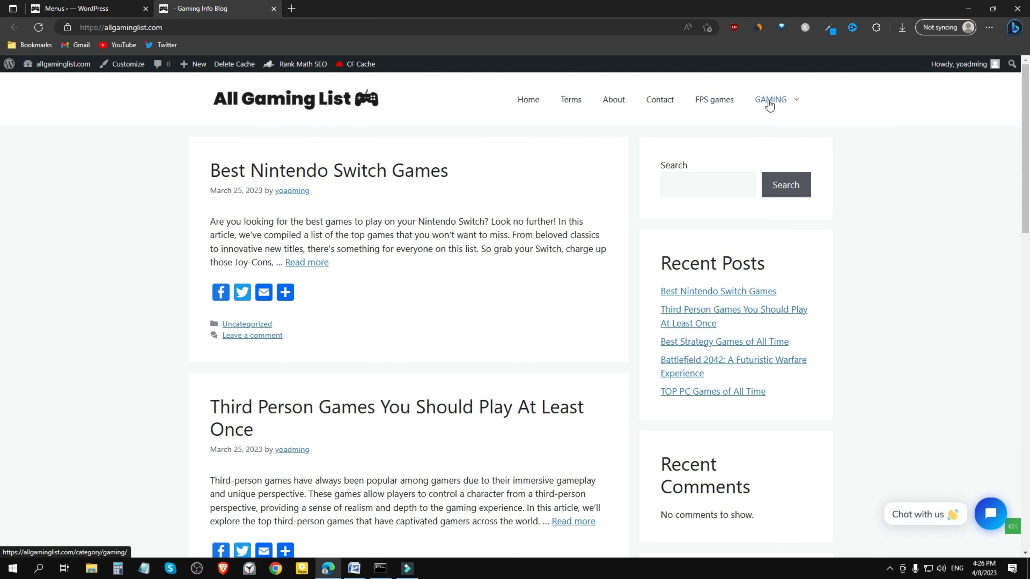
mouse_move(775, 100)
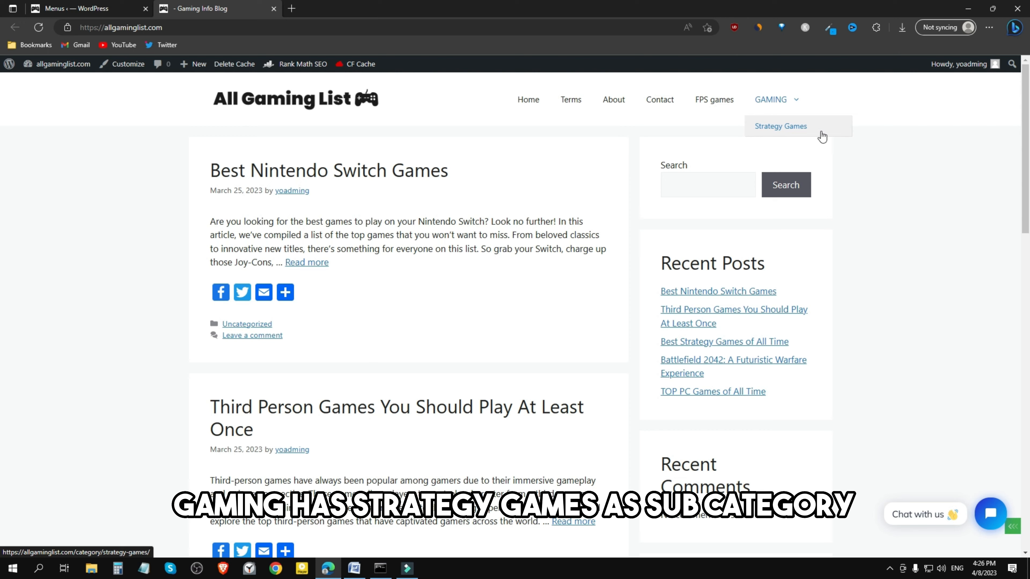
click(874, 181)
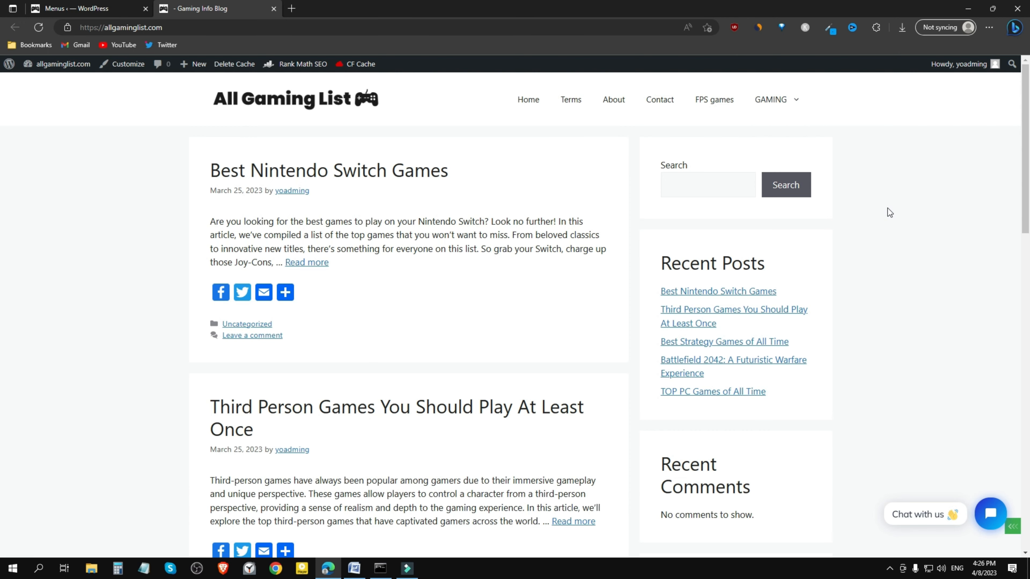
scroll(884, 264, down, 15)
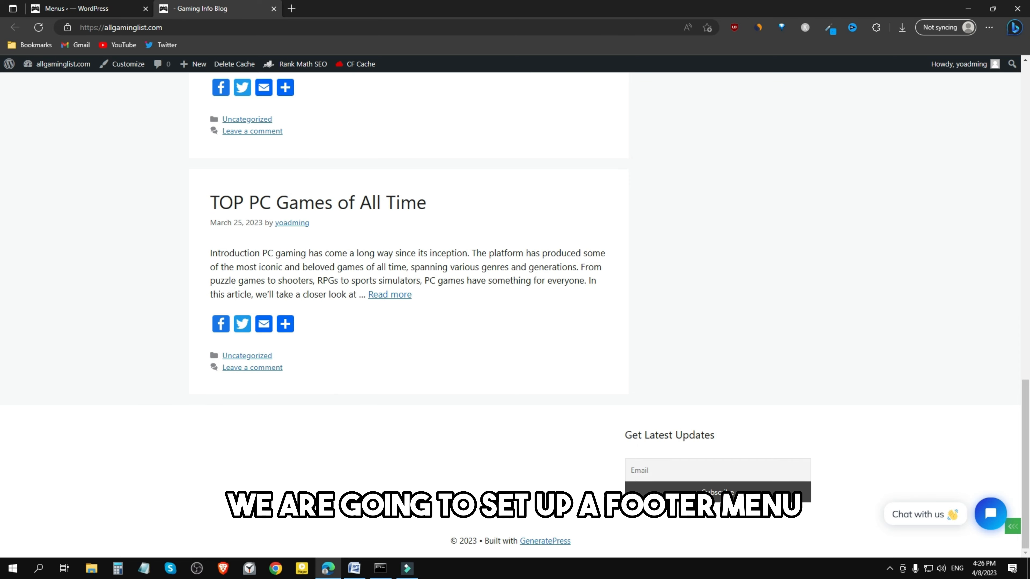
- Return to the menu editor and create a second menu named "menu 2 footer" without assigning a display location
click(98, 14)
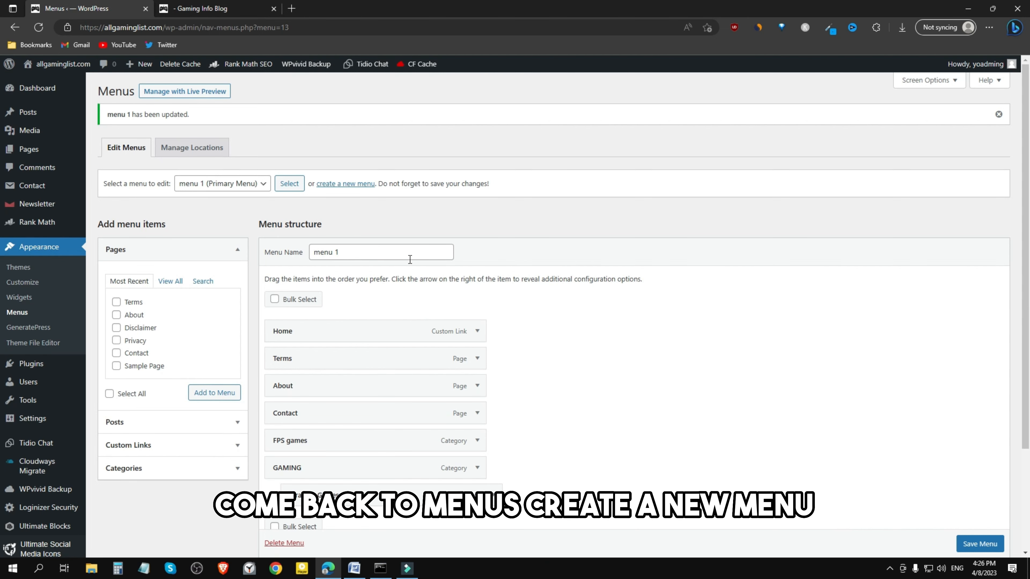
click(342, 184)
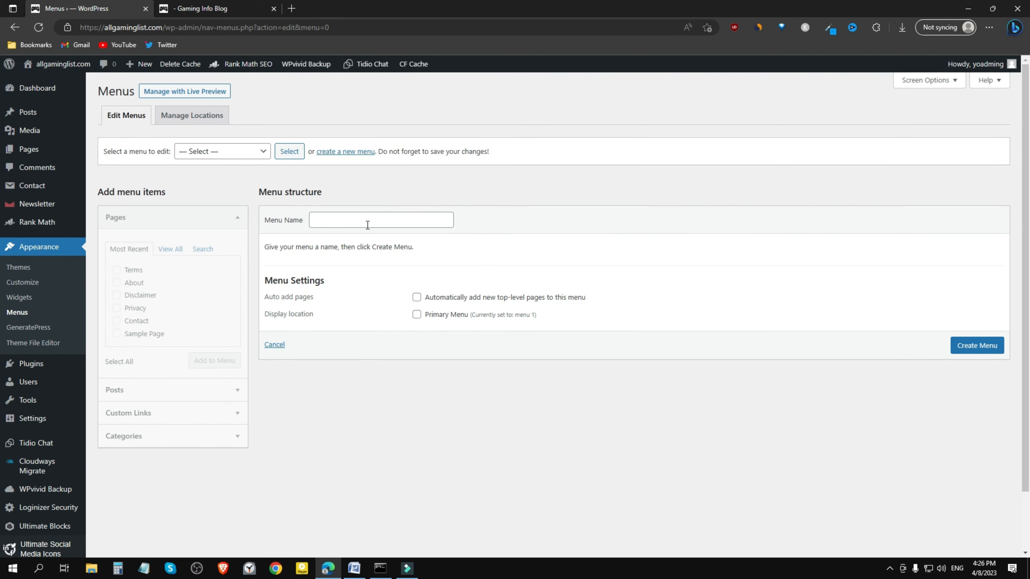
click(368, 225)
text(menu 2 foot)
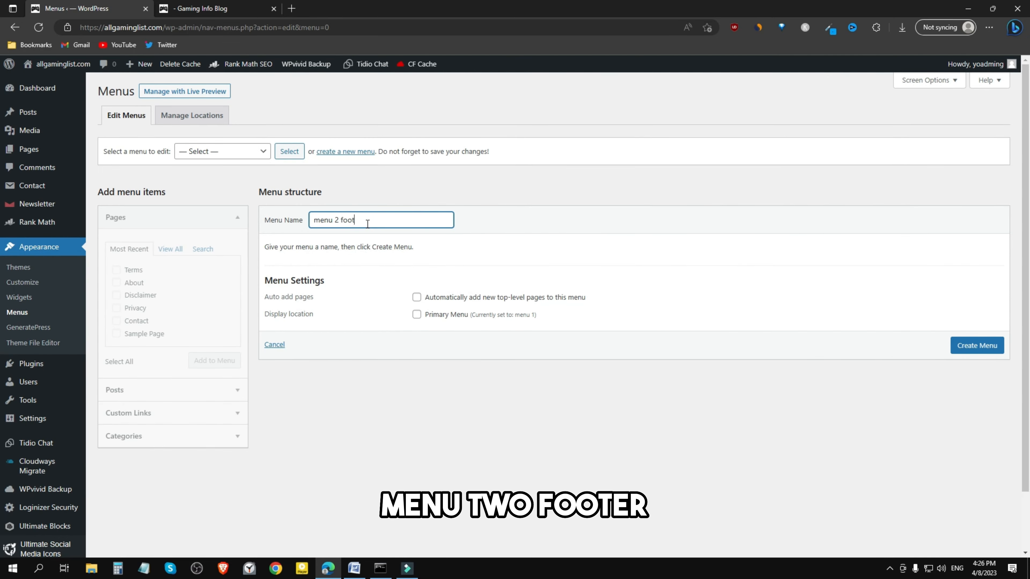
text(er)
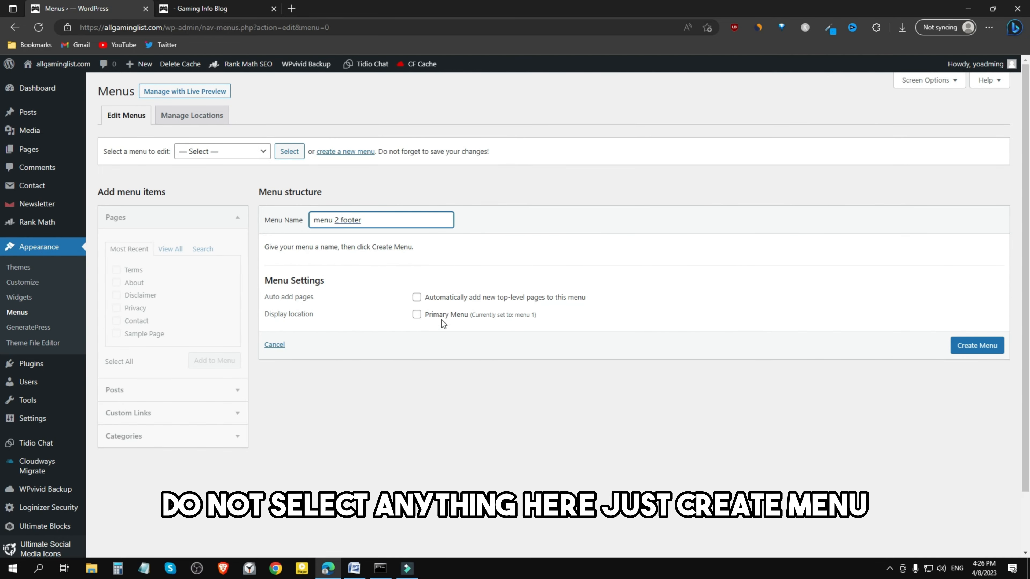
click(988, 349)
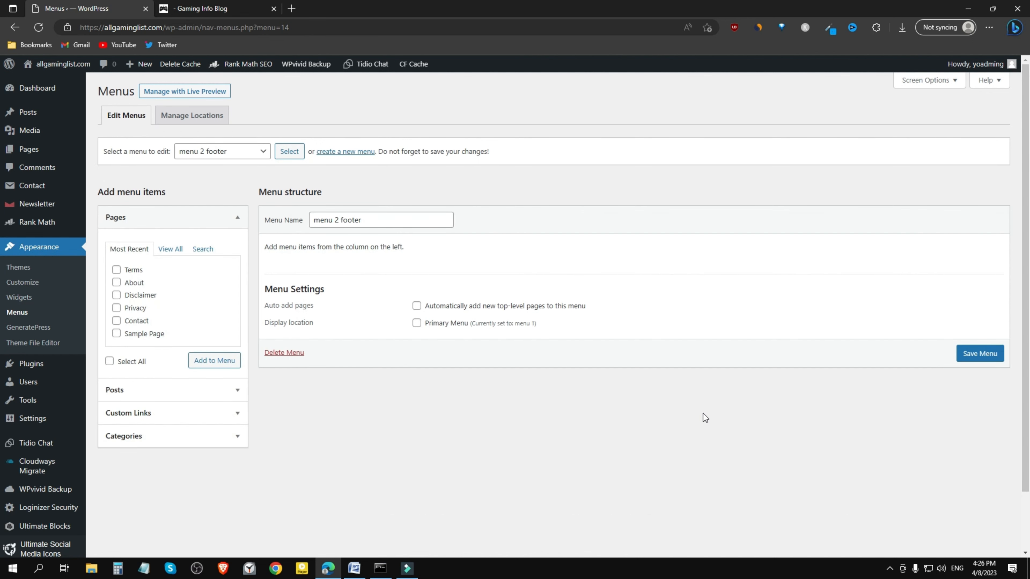
- Add the Disclaimer, Privacy and Contact pages to the menu 2 footer menu
click(117, 295)
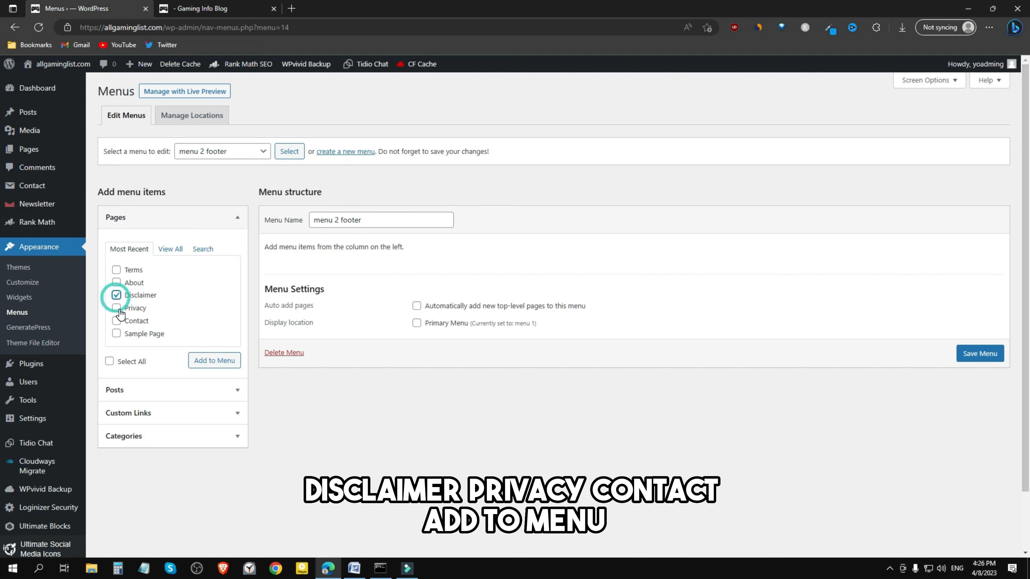
click(117, 307)
click(116, 321)
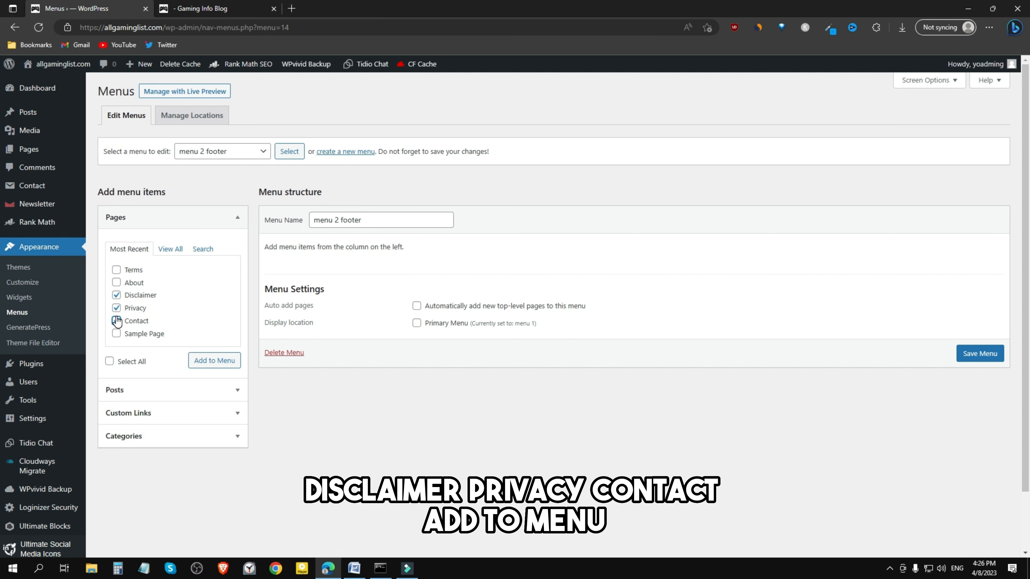
click(215, 362)
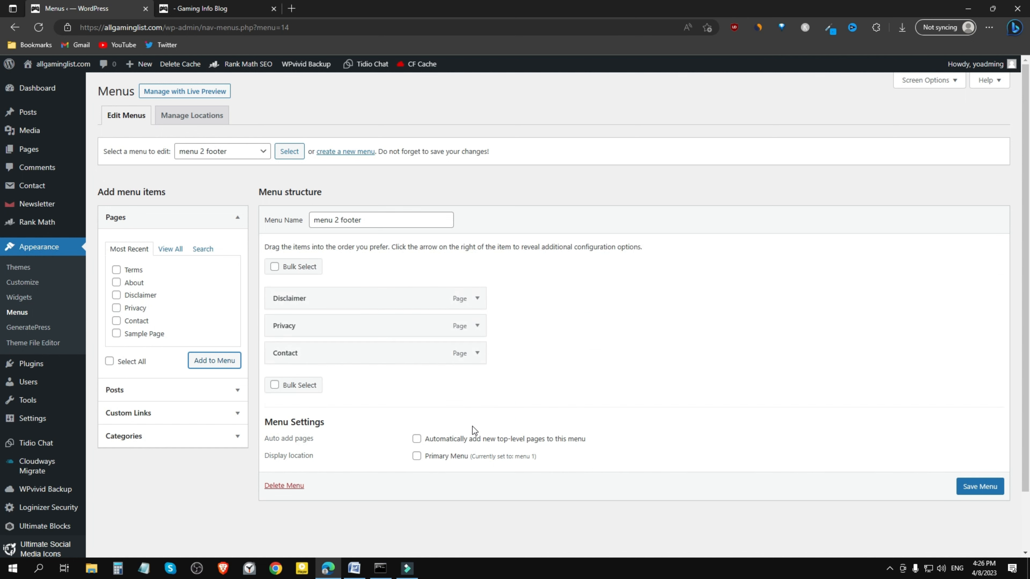
- Save the menu 2 footer menu and open the Footer Widget 1 area in the theme customizer
click(980, 486)
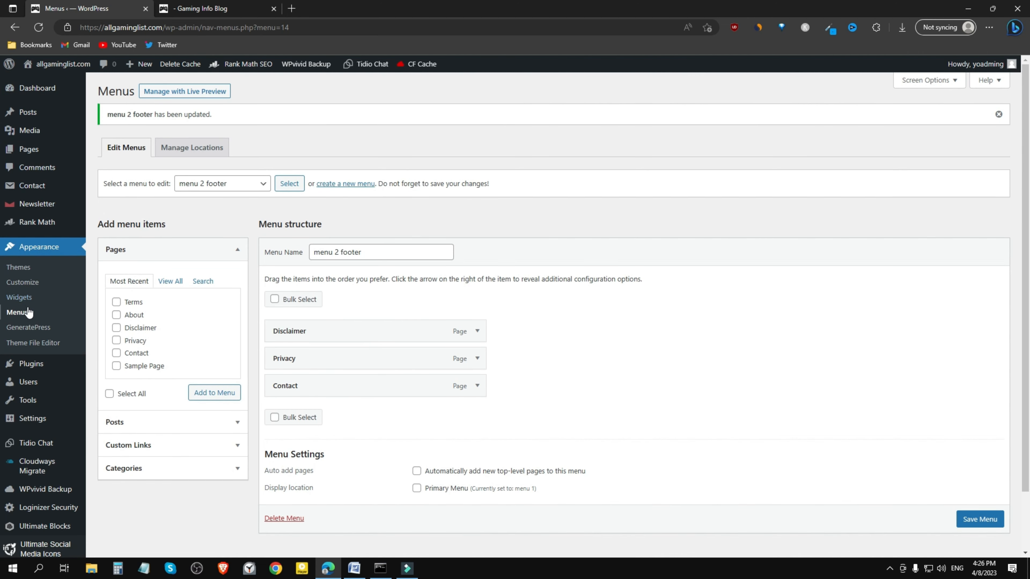
click(30, 284)
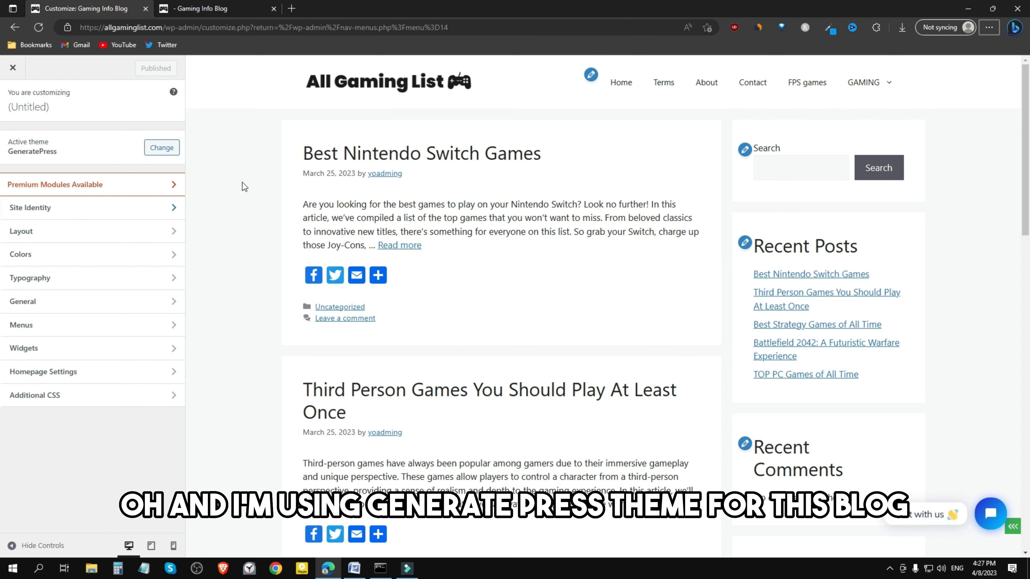
scroll(245, 363, down, 15)
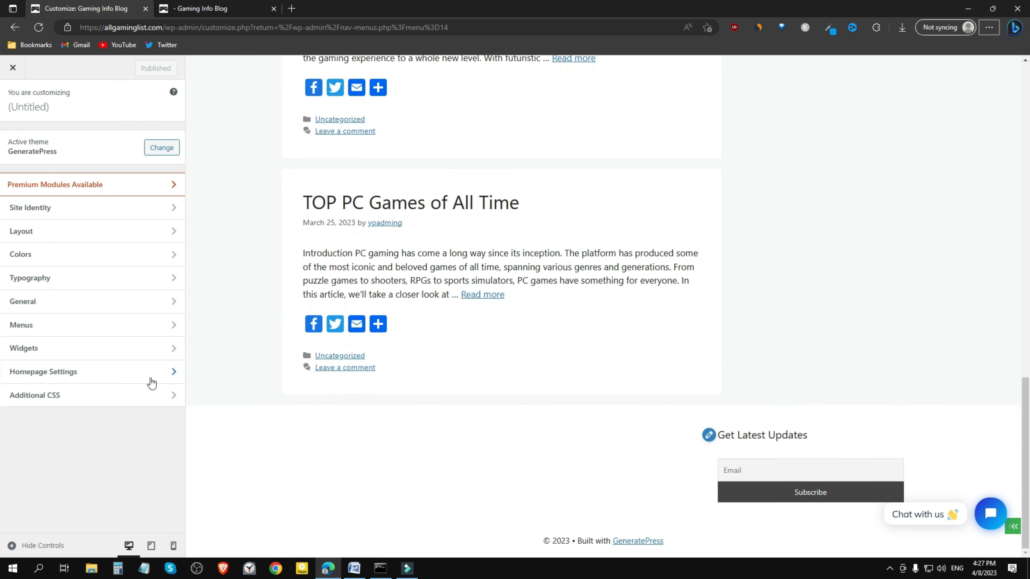
click(107, 350)
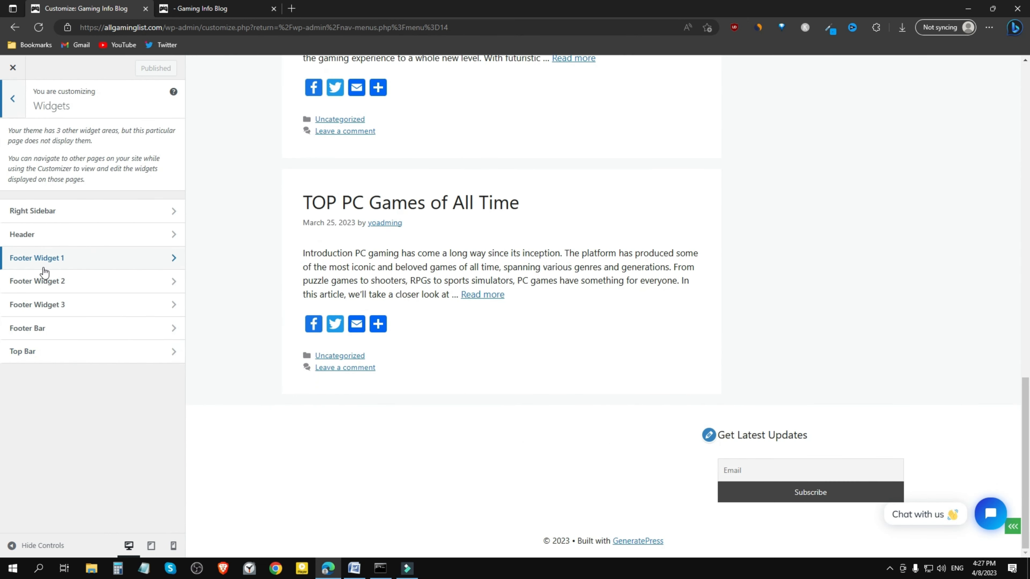
click(80, 264)
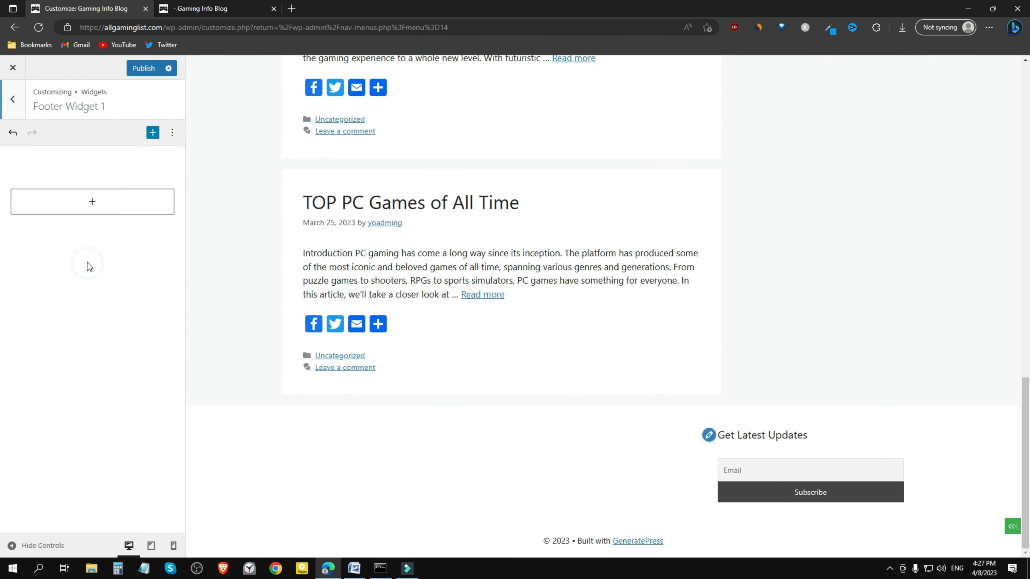
- Find the Navigation Menu widget by searching for "menu" and insert it into Footer Widget 1
click(92, 202)
text(menu)
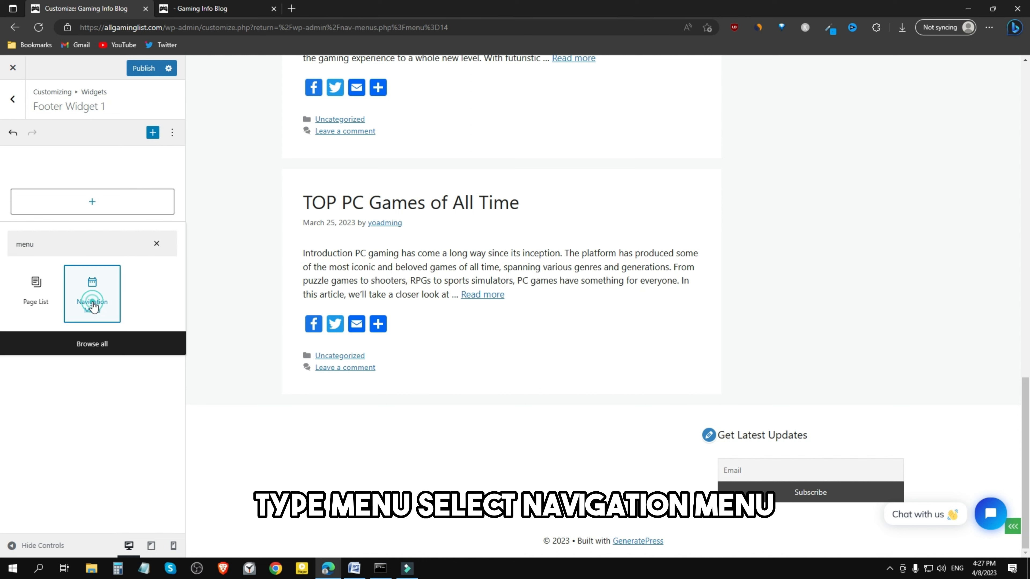
click(90, 294)
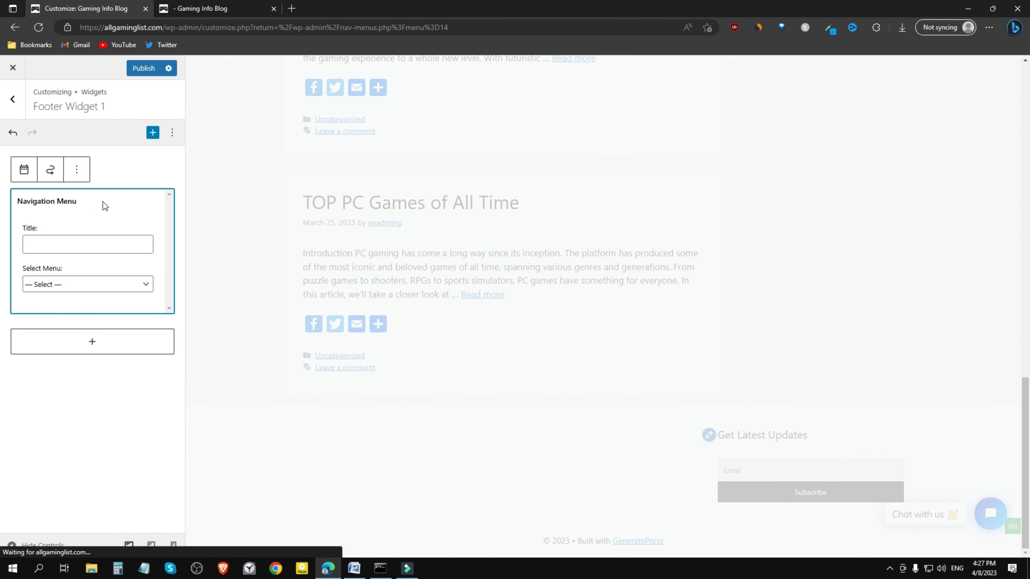
- Title the navigation widget "Site Links", assign menu 2 footer to it and publish the change
click(121, 245)
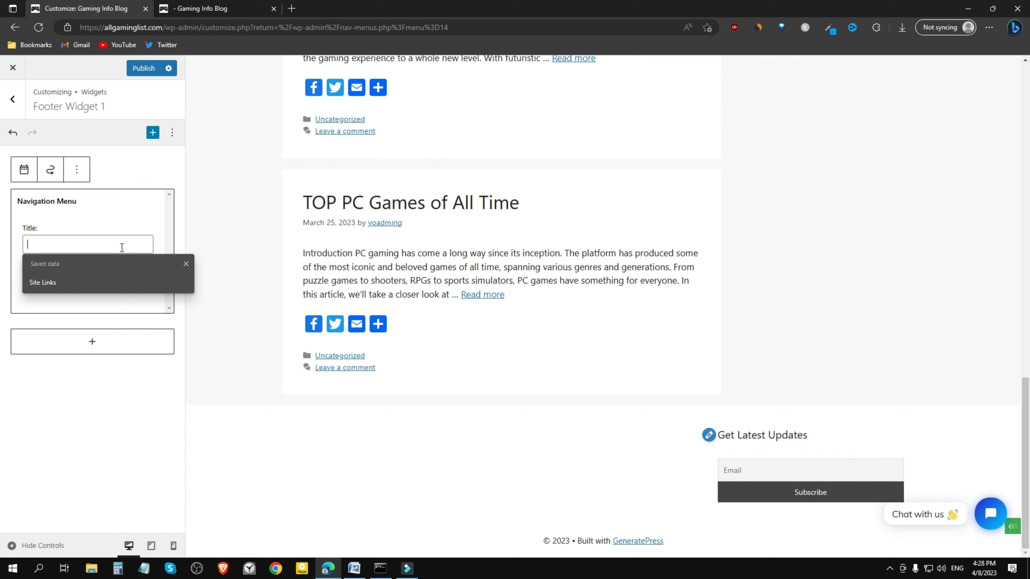
text(Site Links)
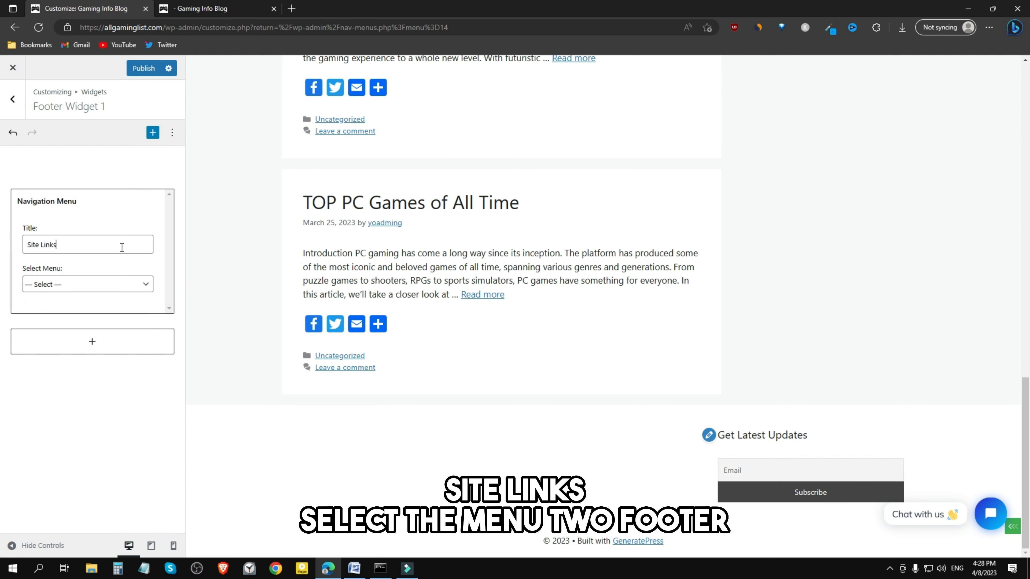
click(117, 288)
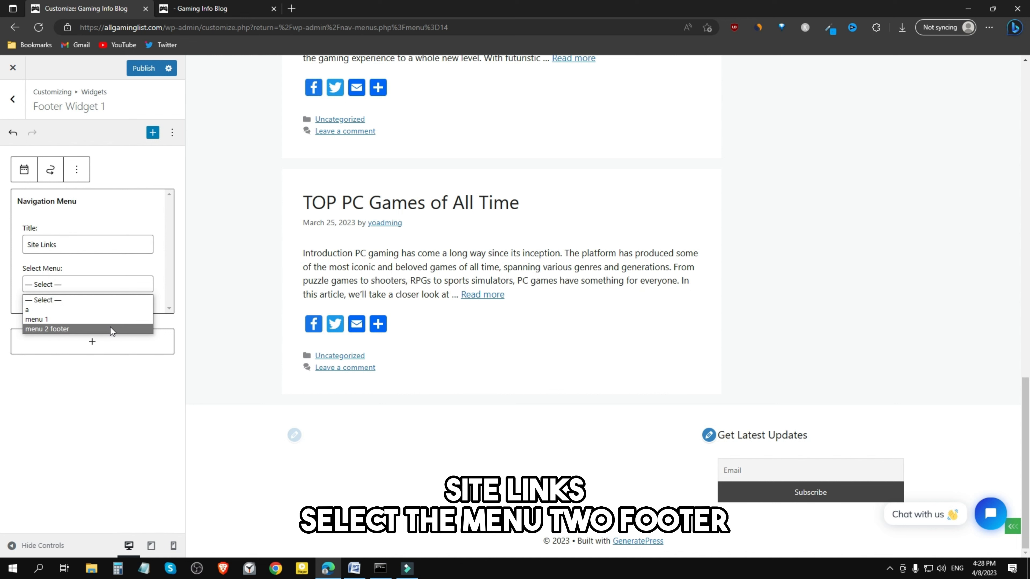
click(110, 327)
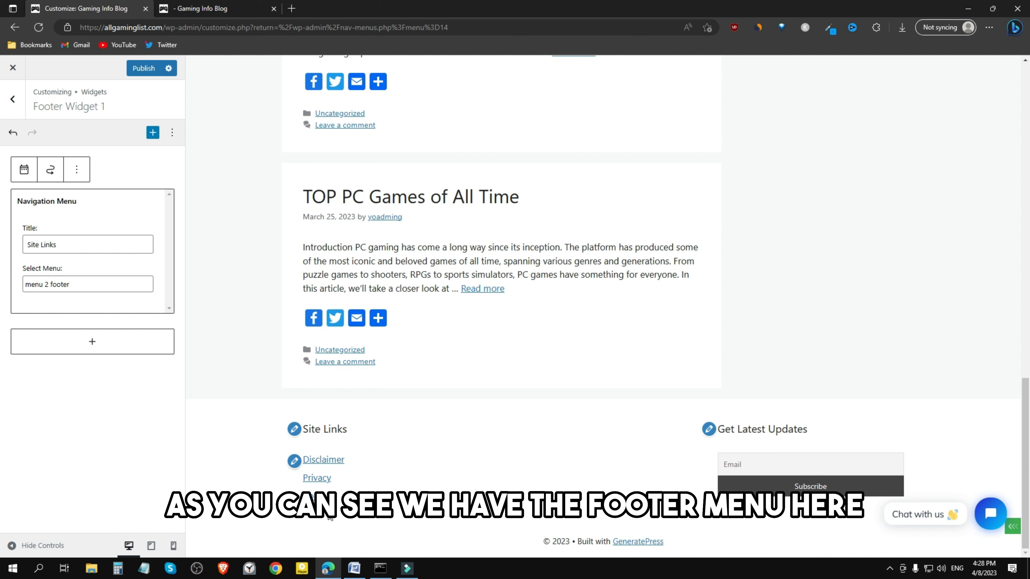
click(145, 69)
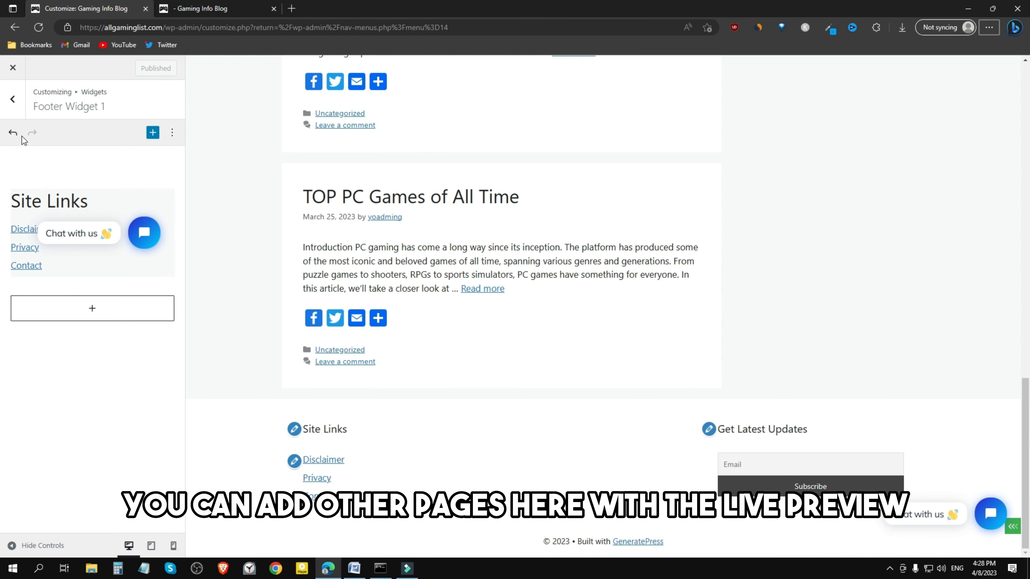
- Open menu 2 footer in the customizer, add the Home link and make it the first item
click(12, 100)
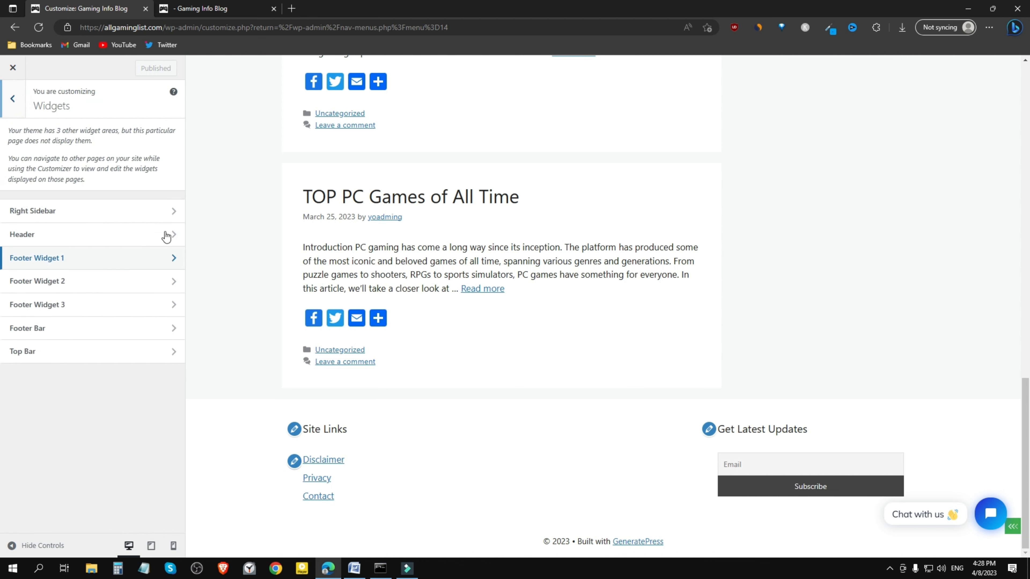
click(13, 99)
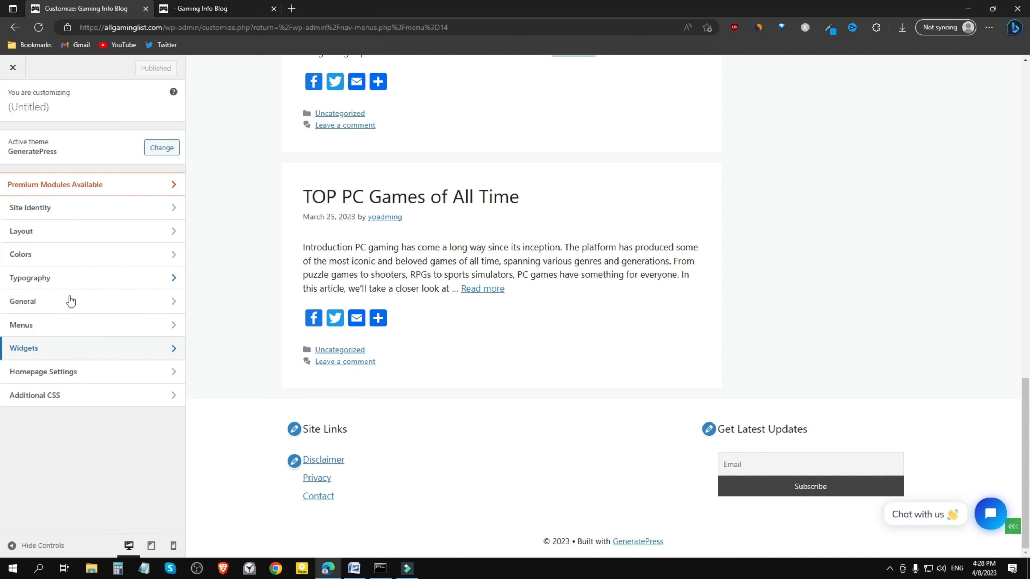
click(83, 328)
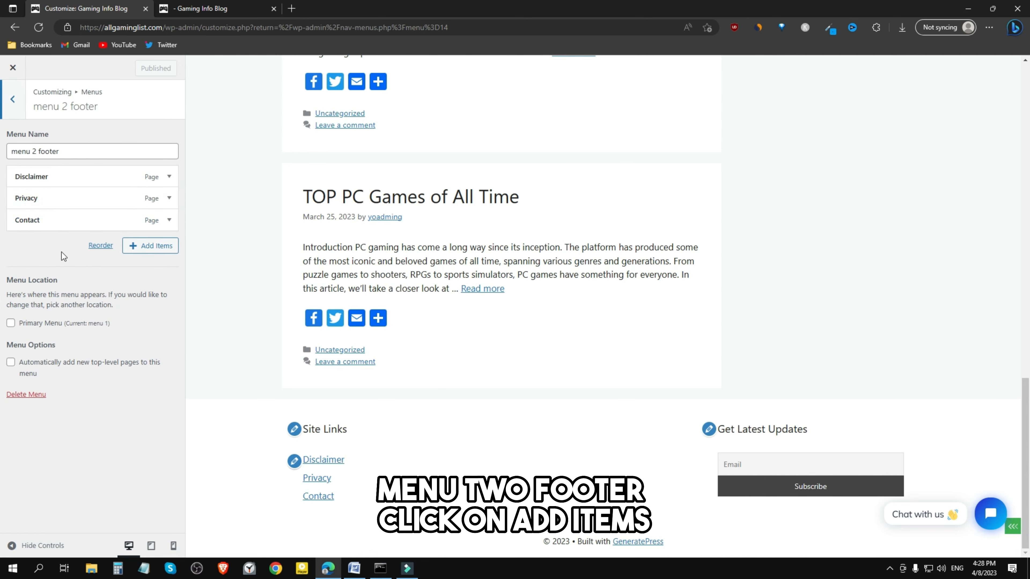
click(150, 246)
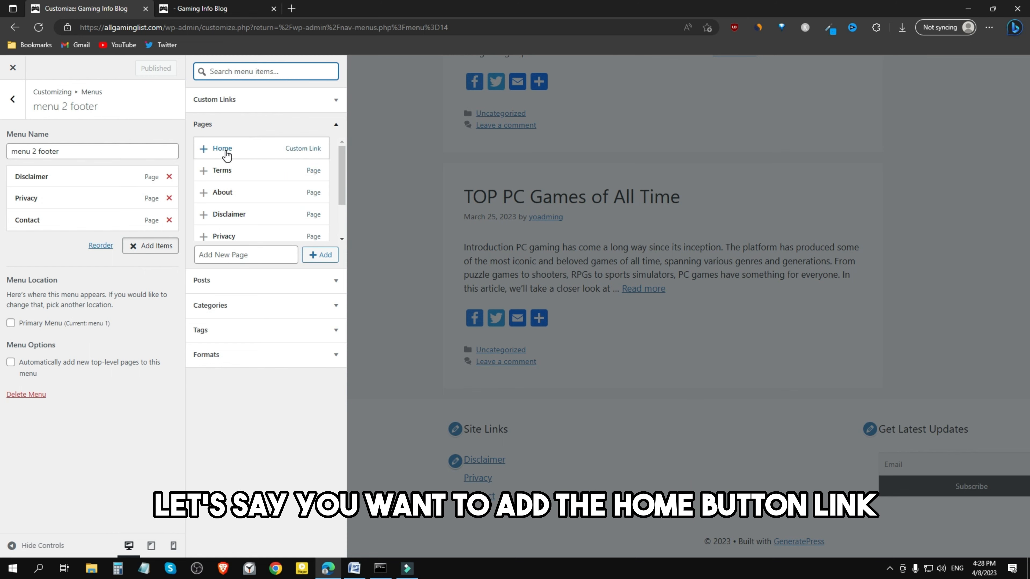
click(206, 151)
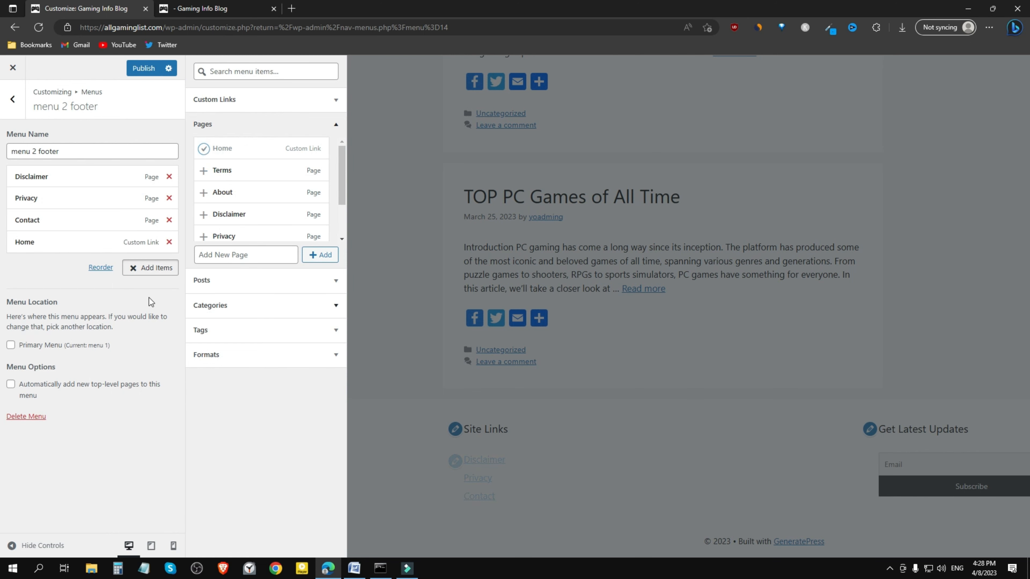
drag(85, 243, 83, 174)
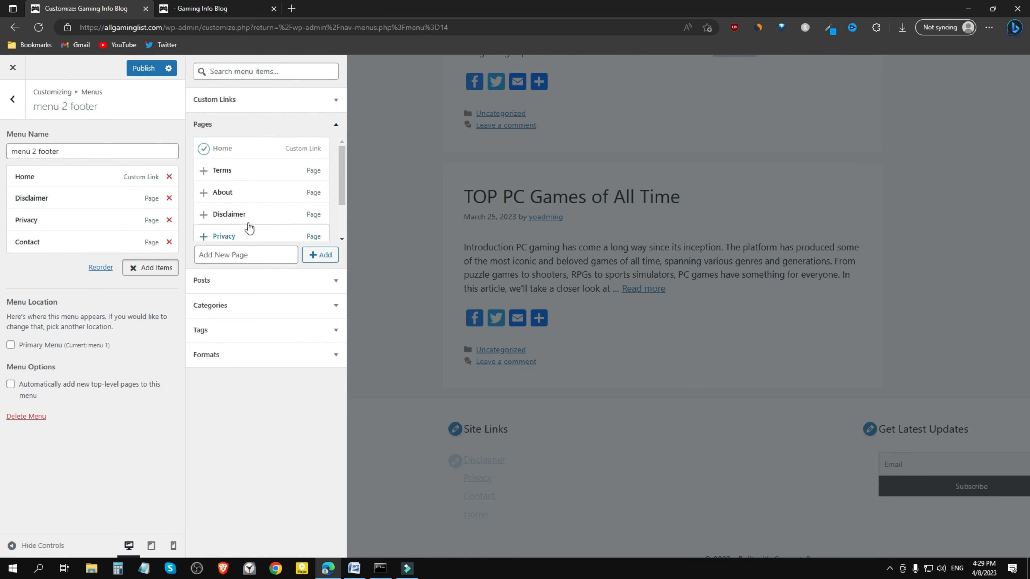
- Add the About page to menu 2 footer, place it between Privacy and Contact, and publish the menu
scroll(249, 228, down, 3)
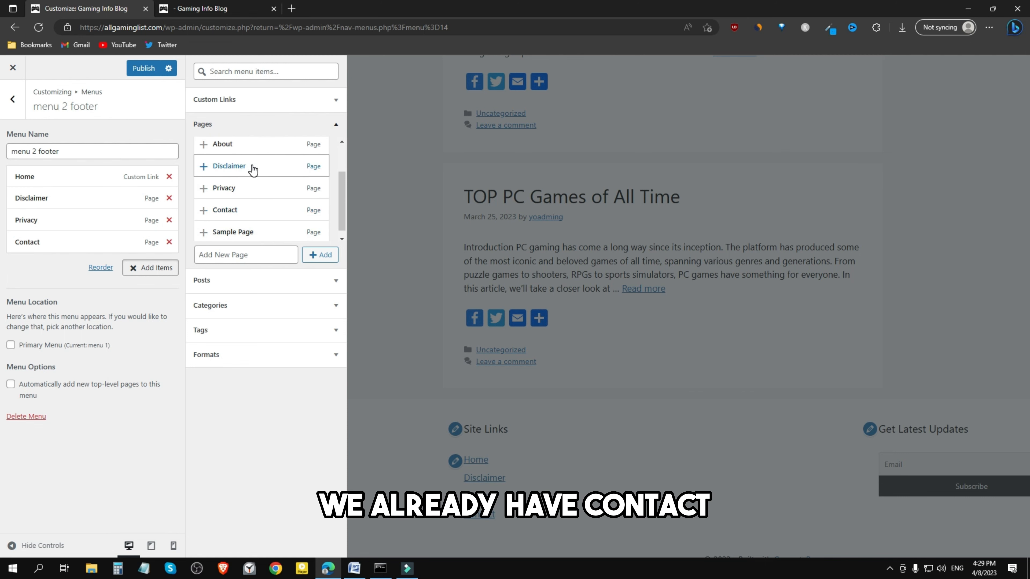
scroll(252, 164, up, 1)
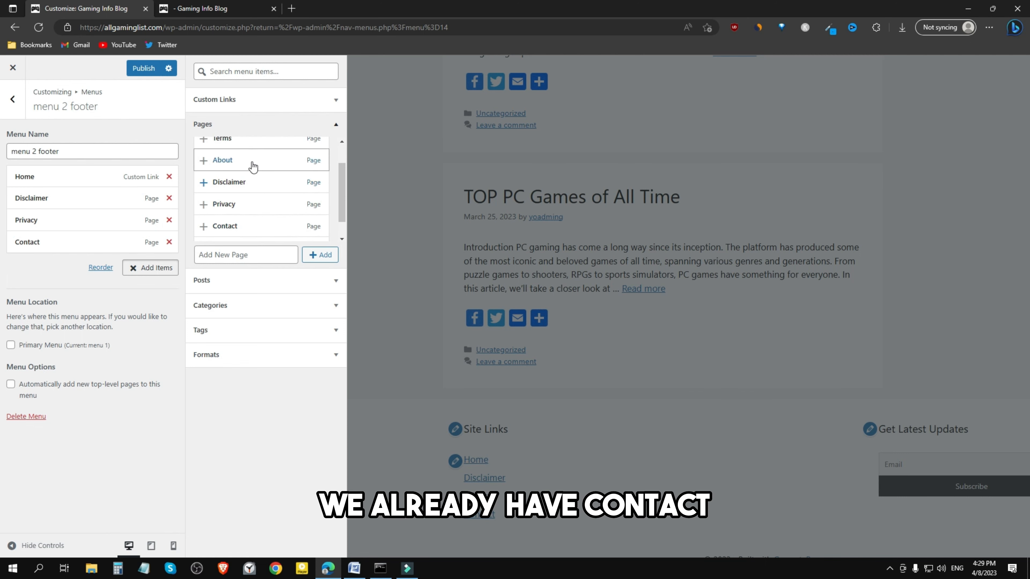
click(204, 162)
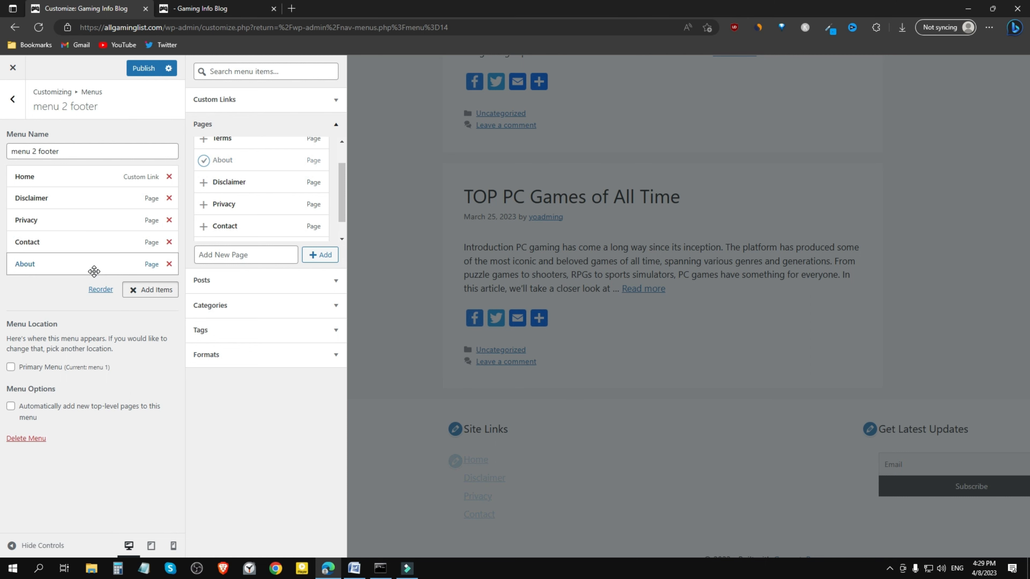
drag(94, 271, 92, 248)
click(140, 75)
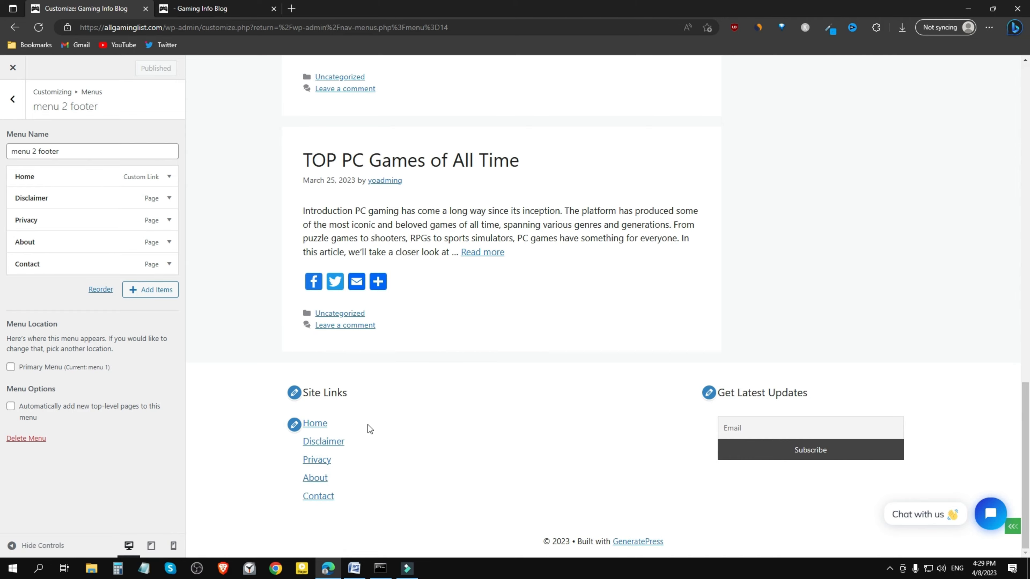
scroll(496, 459, up, 20)
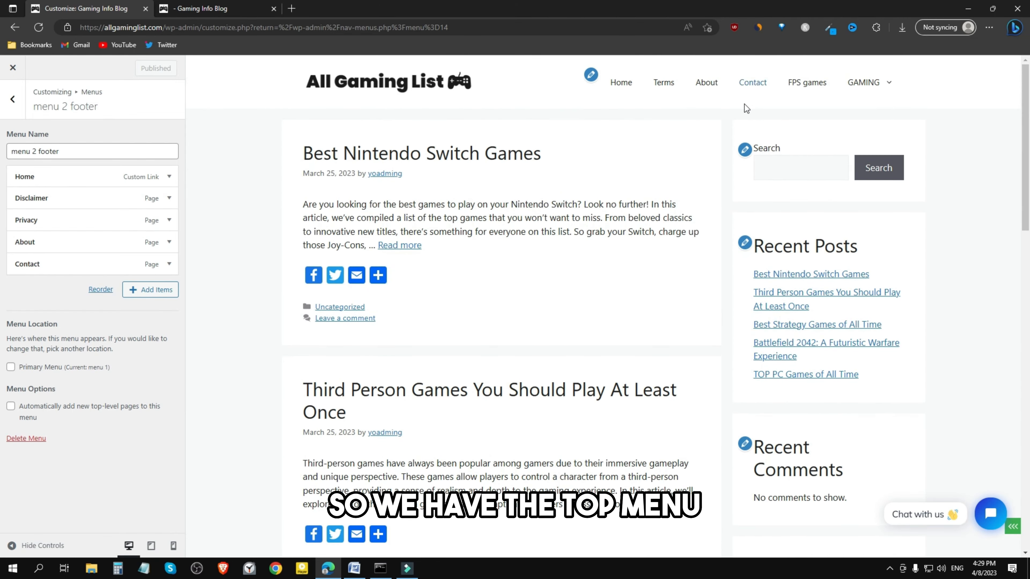
scroll(494, 285, down, 20)
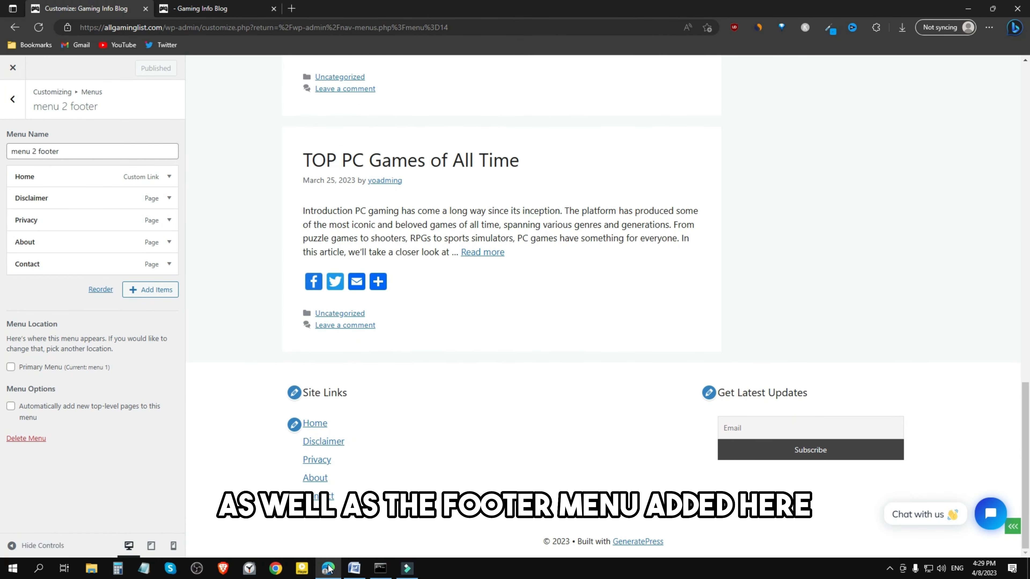